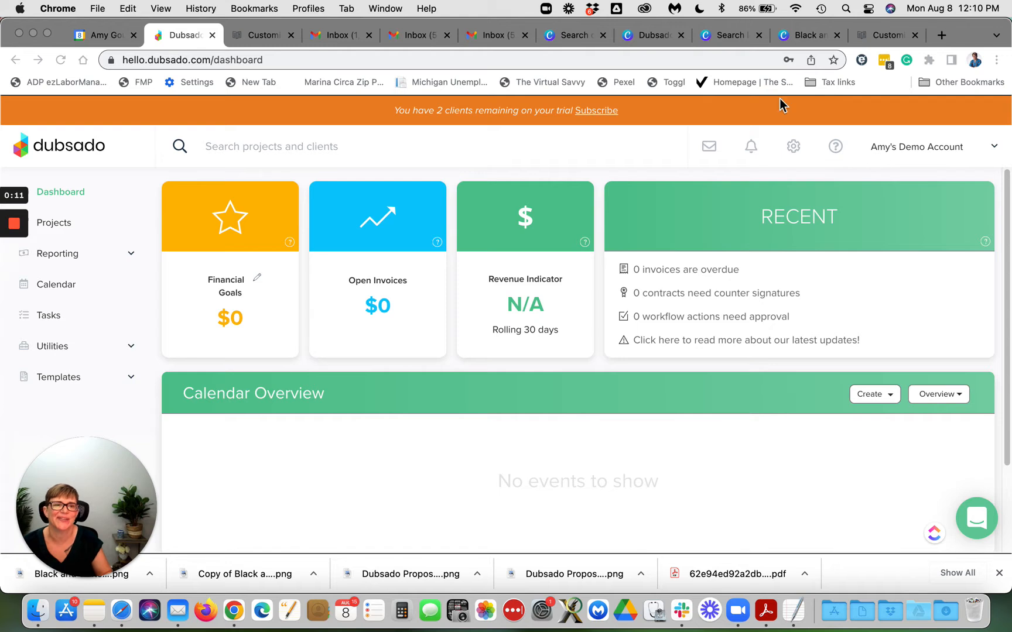
# Step: Open the account's Brand Settings from the Settings gear on the dashboard
pyautogui.click(794, 148)
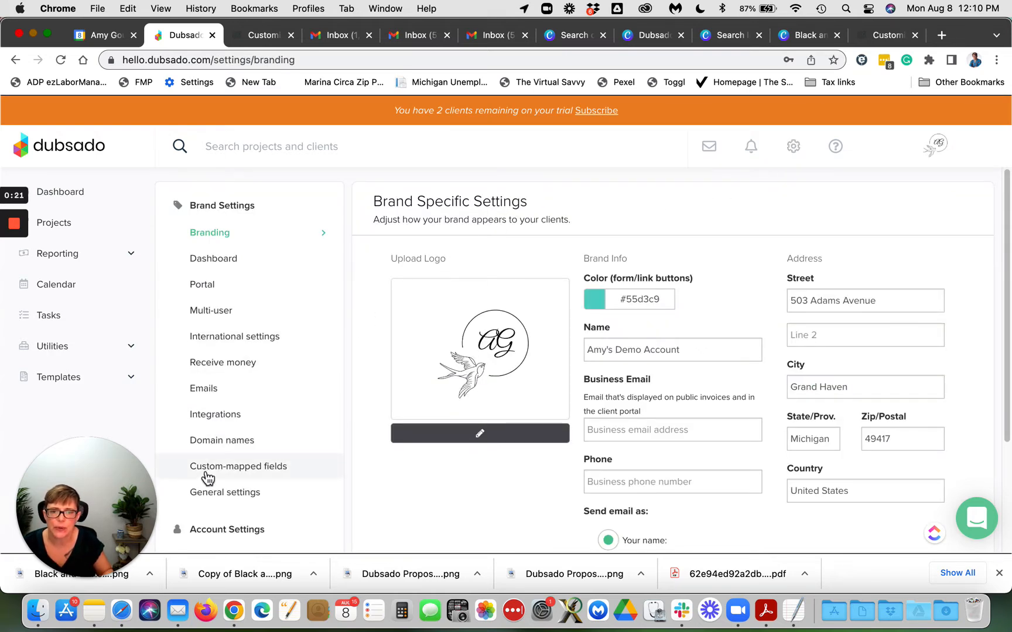
# Step: Open Domain names in Brand Settings and place the cursor in the empty custom URL field
pyautogui.click(228, 453)
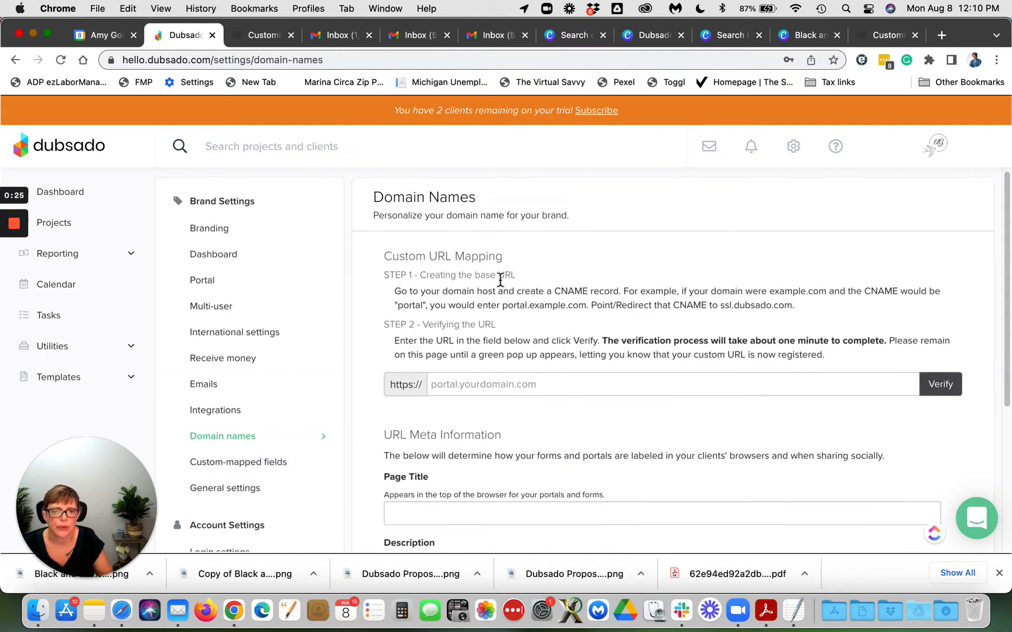
pyautogui.scroll(-3, 500, 280)
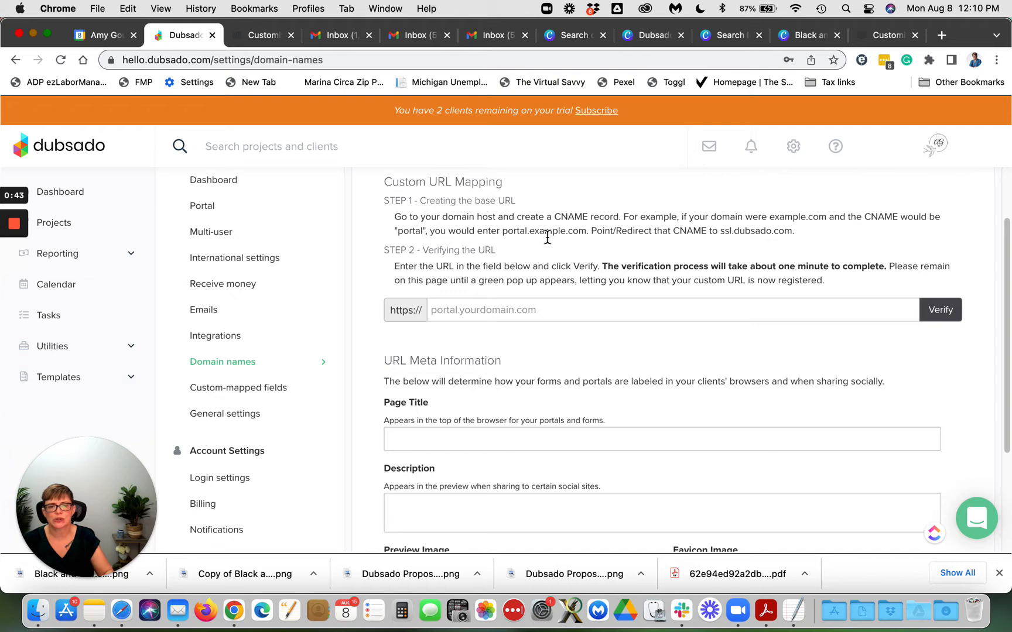
pyautogui.click(463, 317)
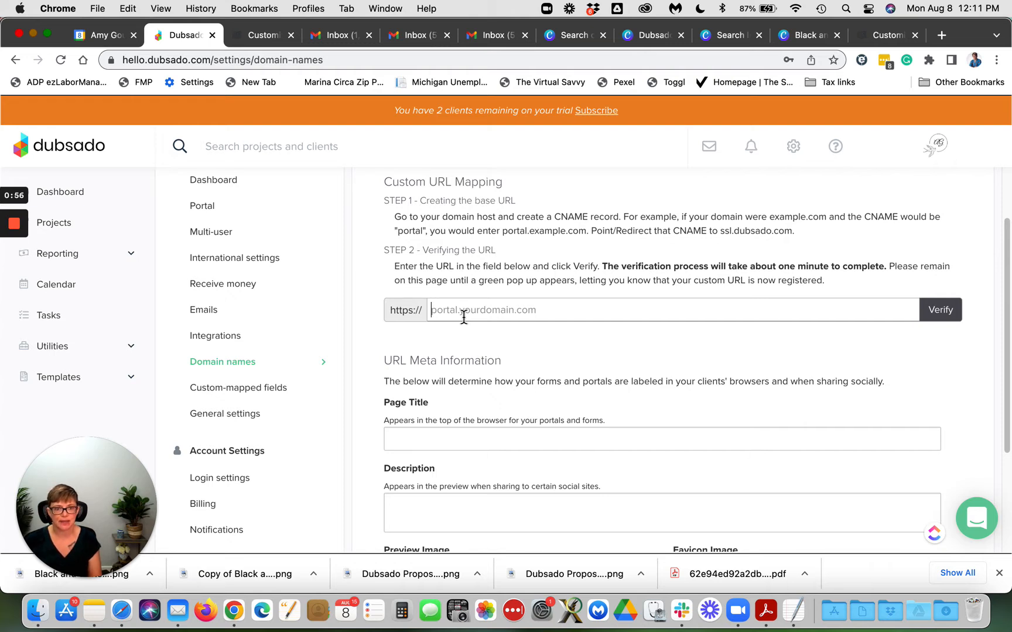
# Step: Enter the business domain's 'clients' subdomain as the custom portal URL, replacing earlier attempts
pyautogui.write('clie')
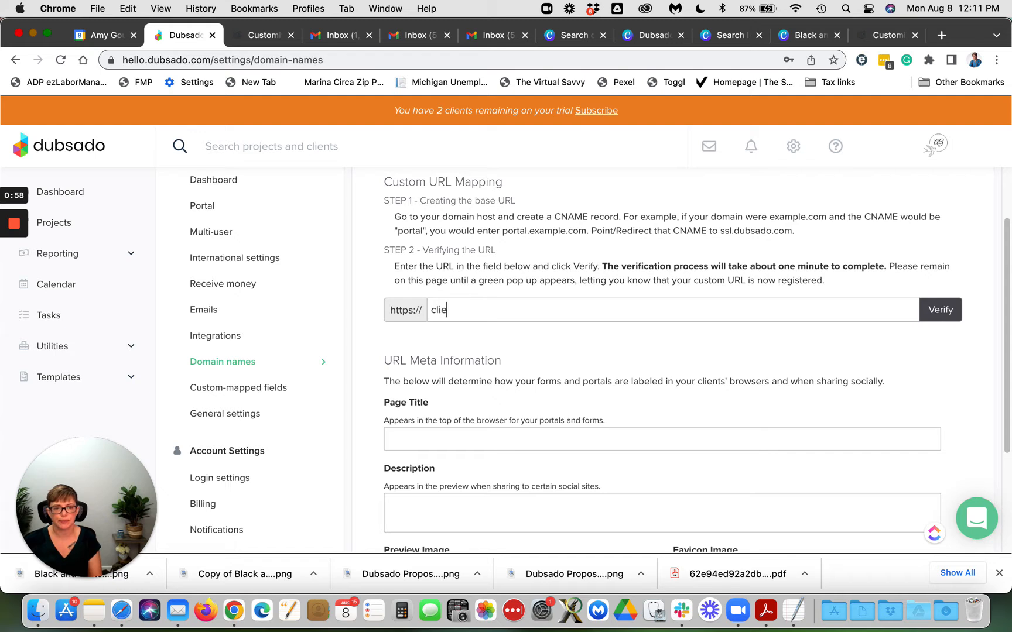
pyautogui.write('nt.amysgould.com')
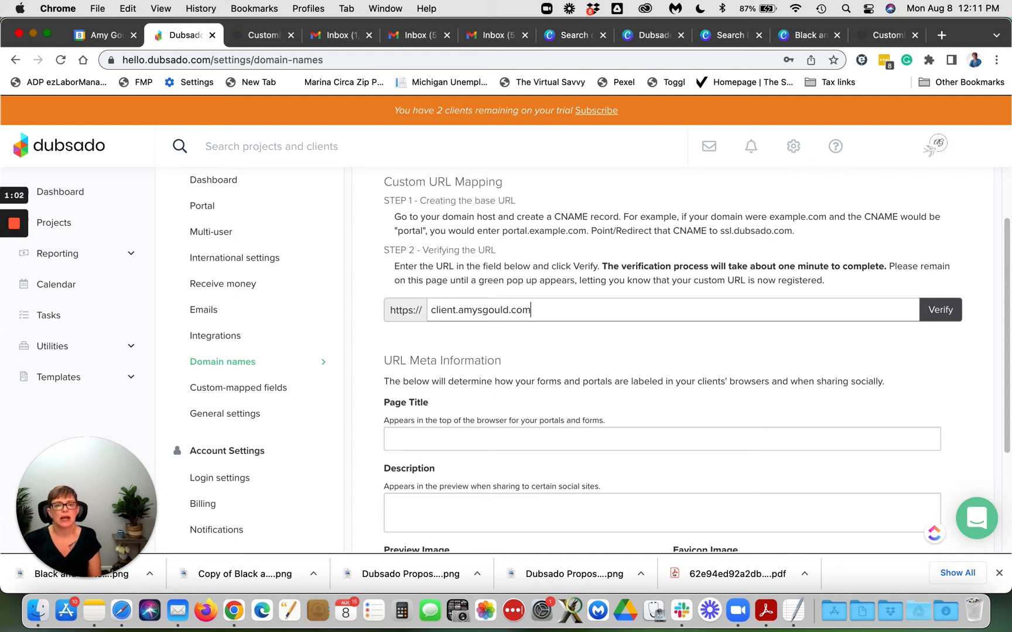
pyautogui.press('Left')
pyautogui.press('Left')
pyautogui.press('Left')
pyautogui.press('Left')
pyautogui.press('Left')
pyautogui.press('Left')
pyautogui.press('Left')
pyautogui.press('Left')
pyautogui.write('s')
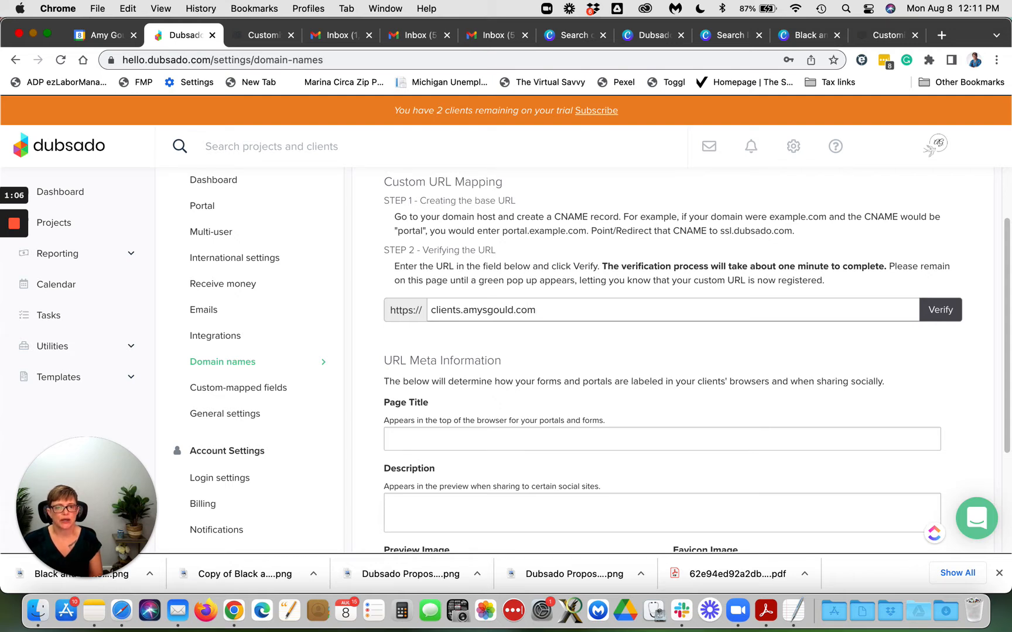
pyautogui.press('BackSpace')
pyautogui.press('BackSpace')
pyautogui.press('BackSpace')
pyautogui.press('BackSpace')
pyautogui.press('BackSpace')
pyautogui.press('BackSpace')
pyautogui.press('BackSpace')
pyautogui.write('portal')
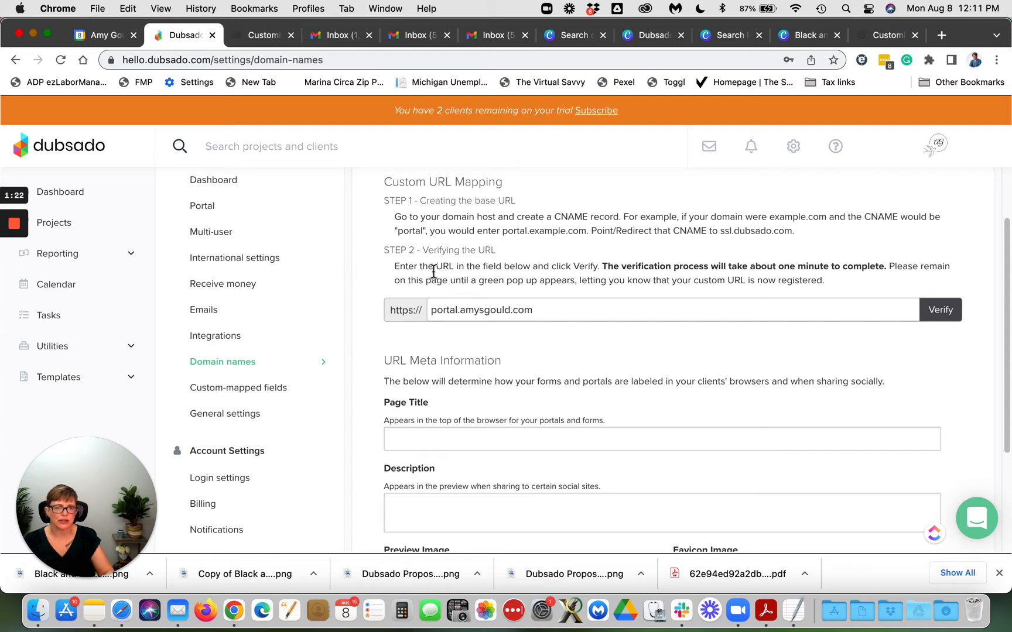
pyautogui.moveTo(553, 310); pyautogui.dragTo(428, 312)
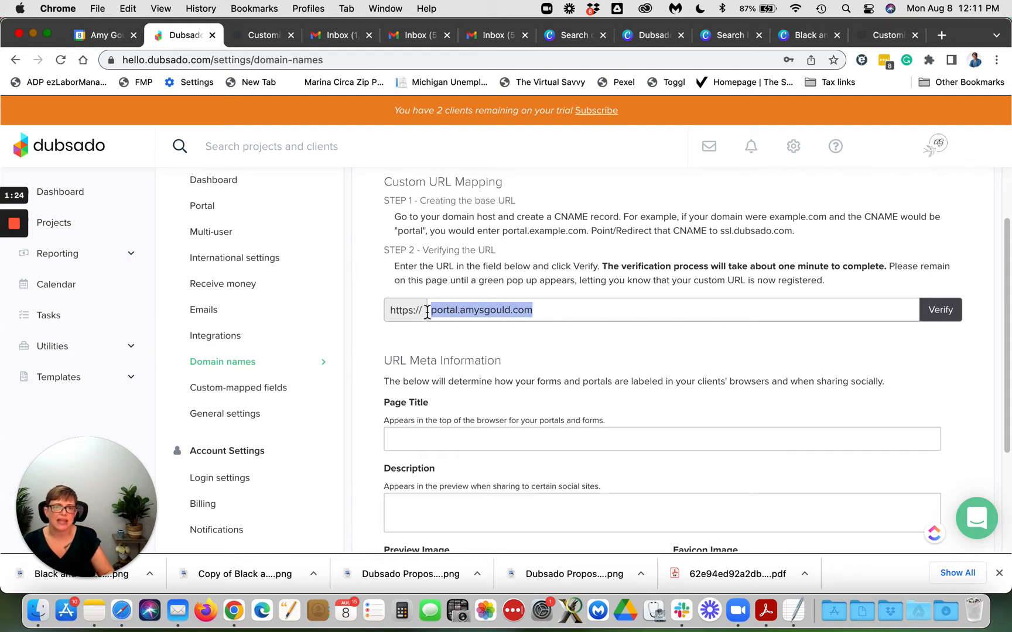
pyautogui.write('client')
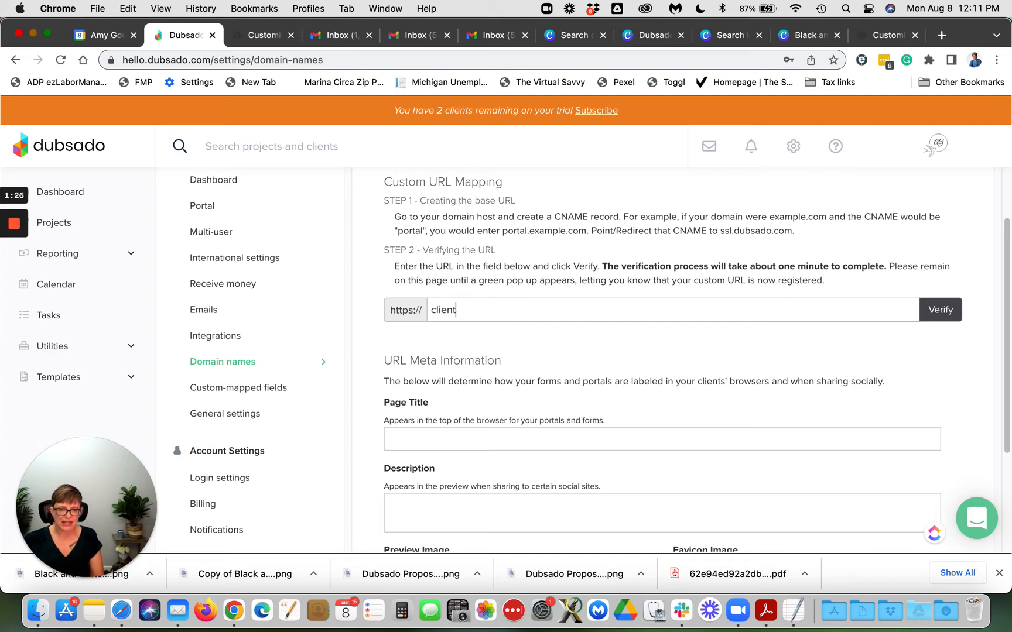
pyautogui.press('BackSpace')
pyautogui.press('BackSpace')
pyautogui.press('BackSpace')
pyautogui.press('BackSpace')
pyautogui.press('BackSpace')
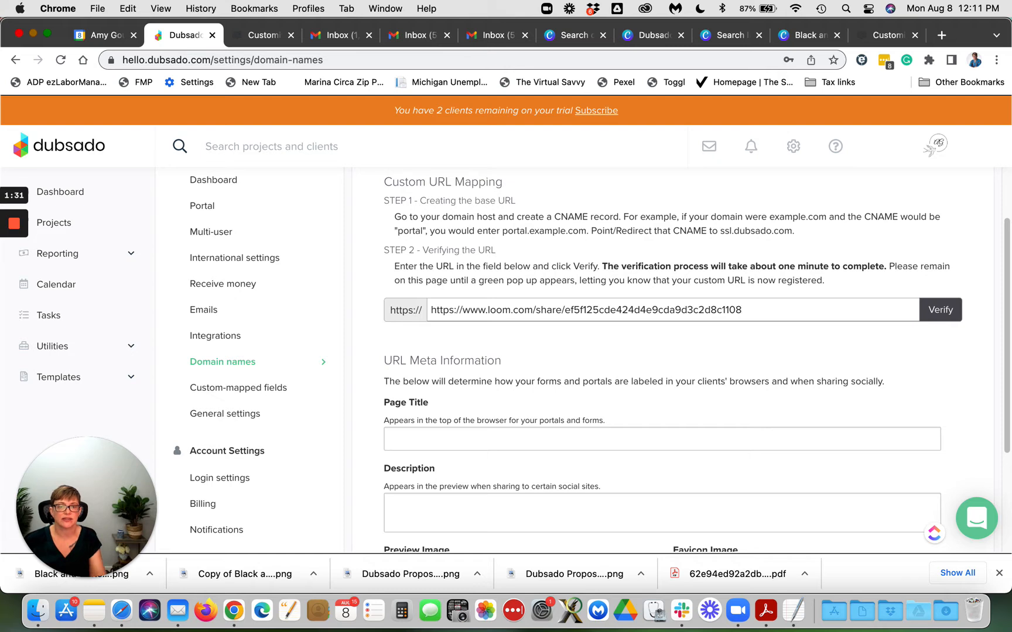
pyautogui.moveTo(775, 310); pyautogui.dragTo(363, 314)
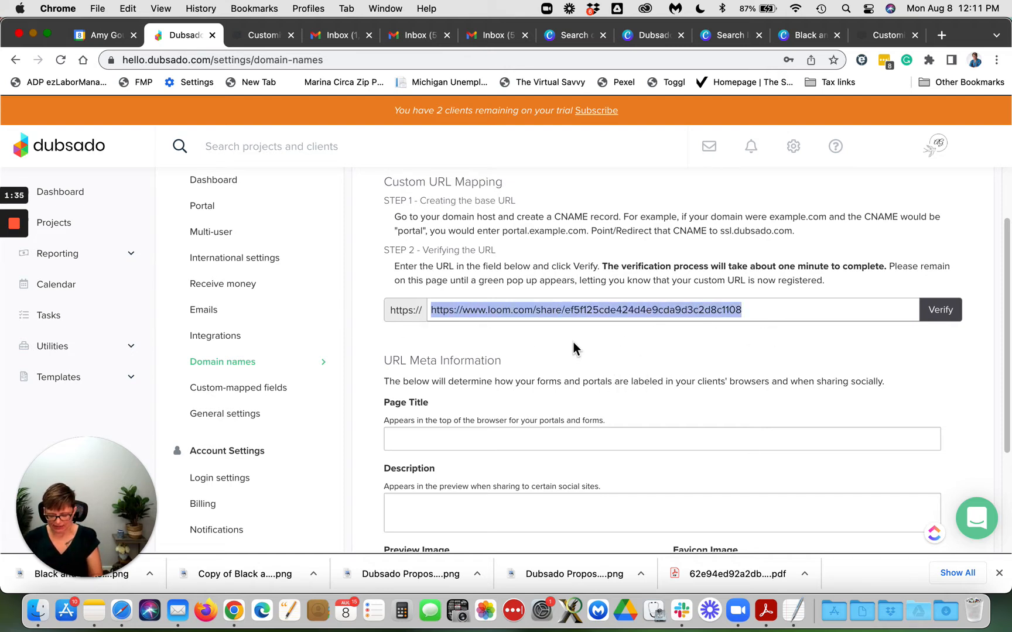
pyautogui.write('clients.amysgould.com')
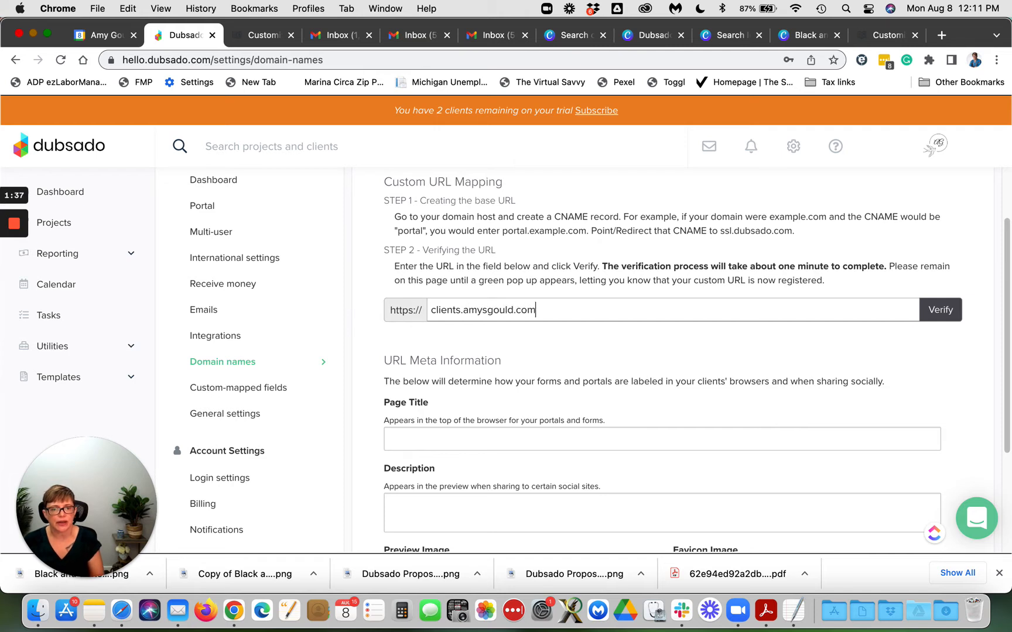
# Step: After the CNAME error, trim the subdomain to 'client' and verify and save the custom URL
pyautogui.click(944, 316)
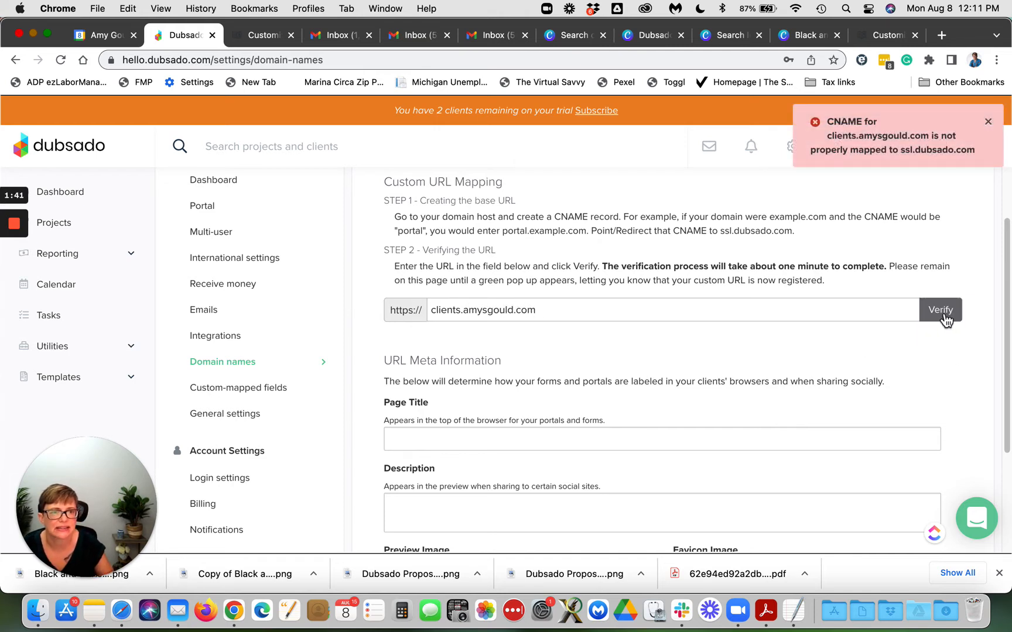
pyautogui.click(989, 122)
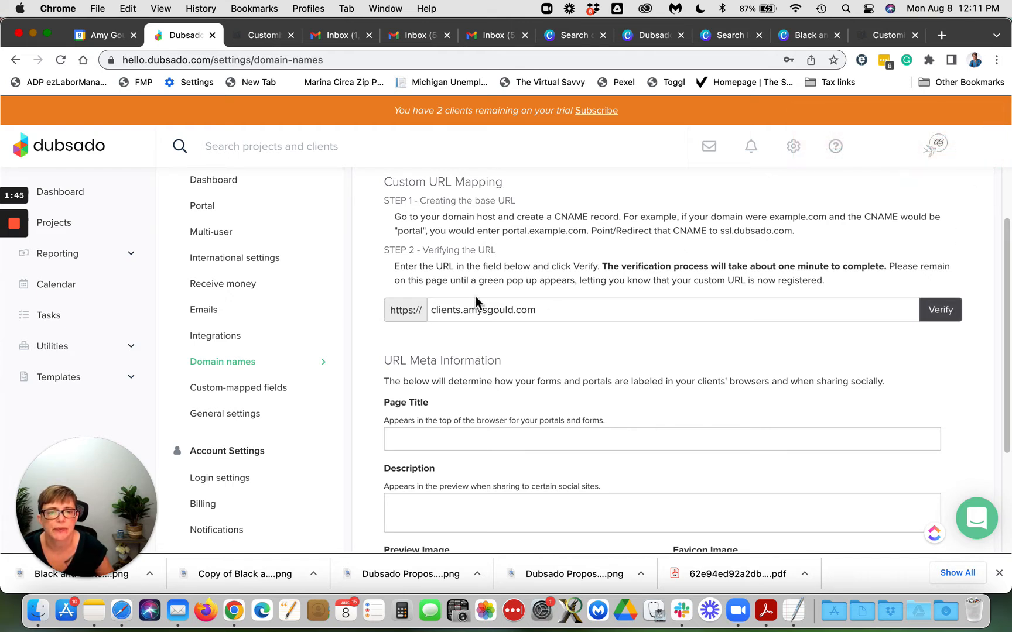
pyautogui.click(461, 311)
pyautogui.press('BackSpace')
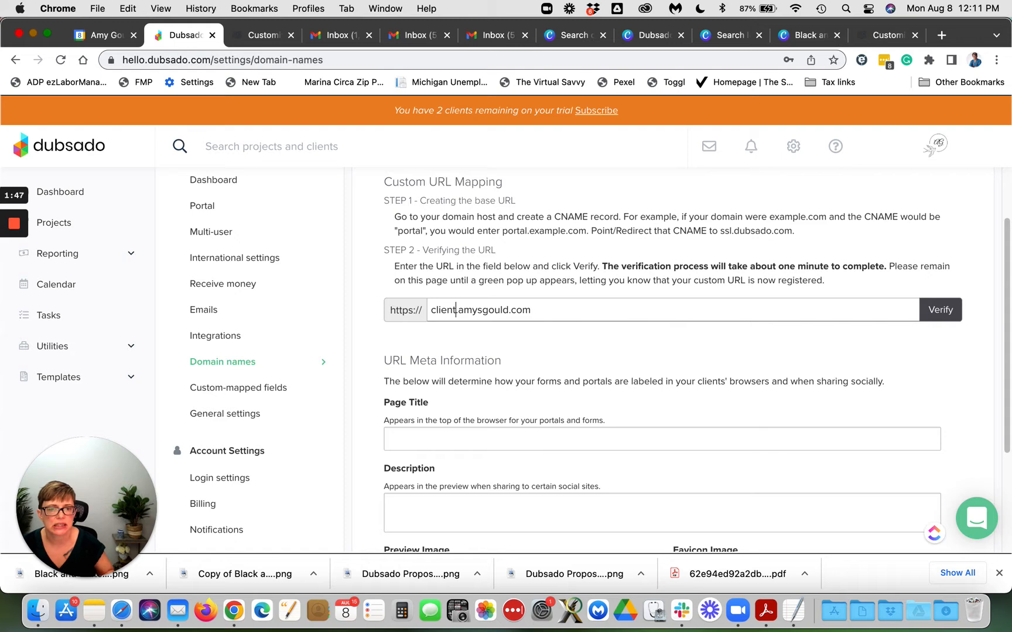
pyautogui.click(940, 319)
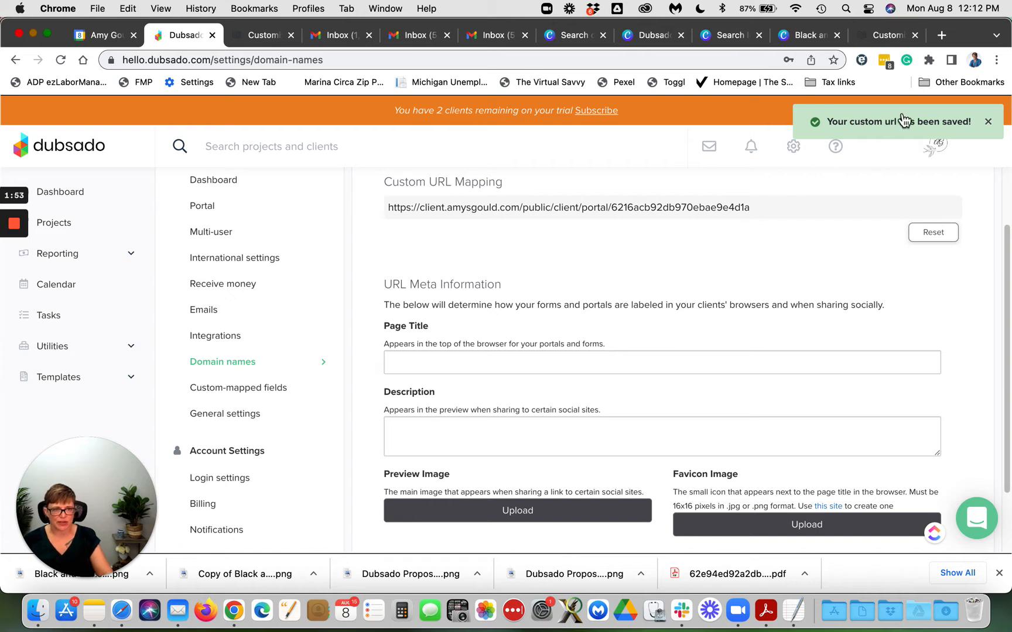
pyautogui.click(446, 359)
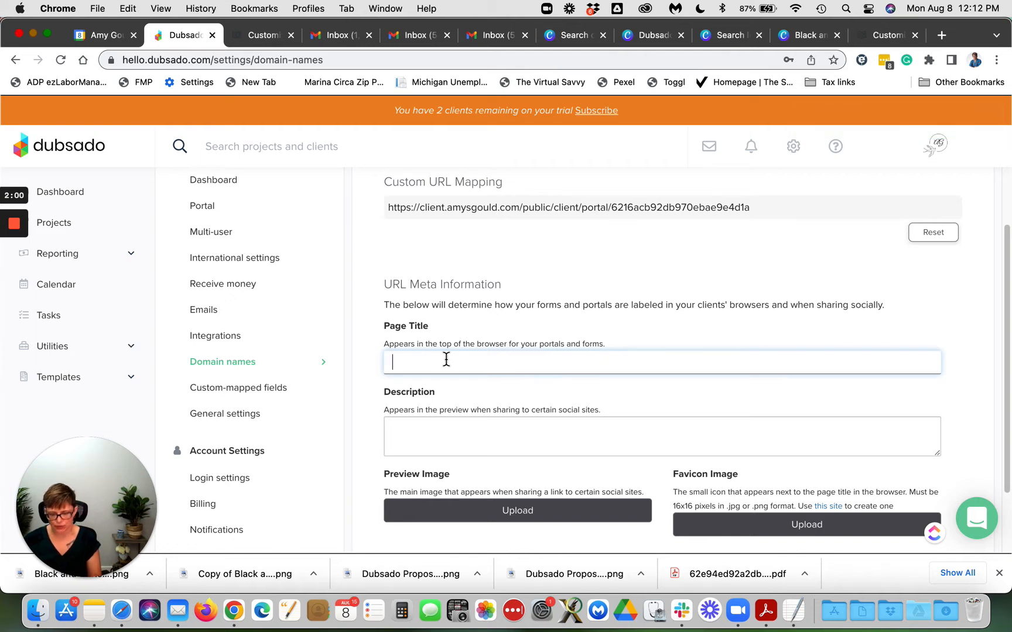
# Step: Set the portal page title to the business name followed by '- Dubsado Systems Strategist'
pyautogui.write('Amy ')
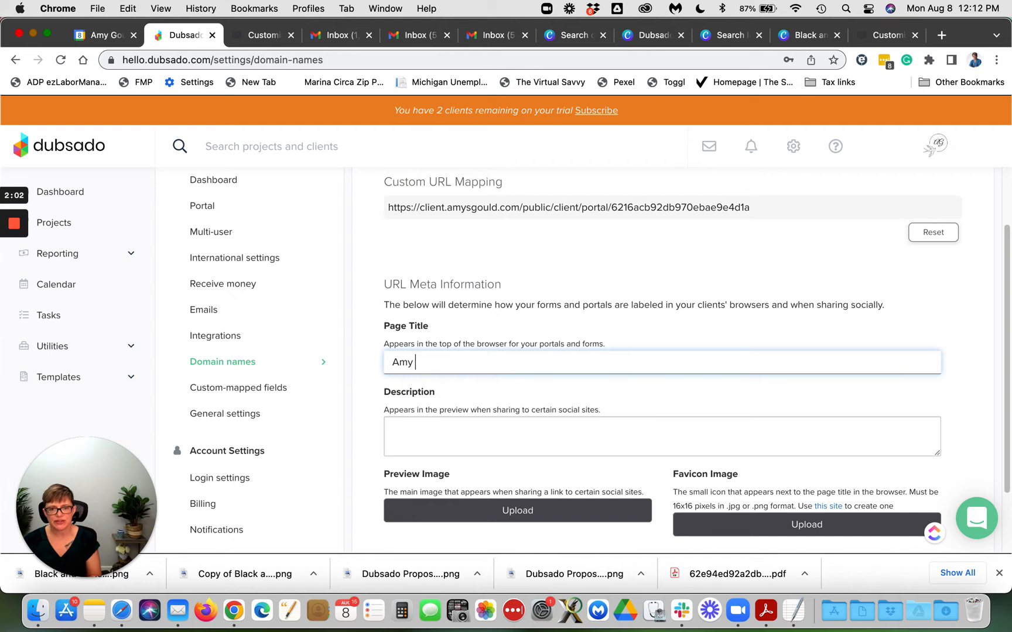
pyautogui.write('Gould & Ca')
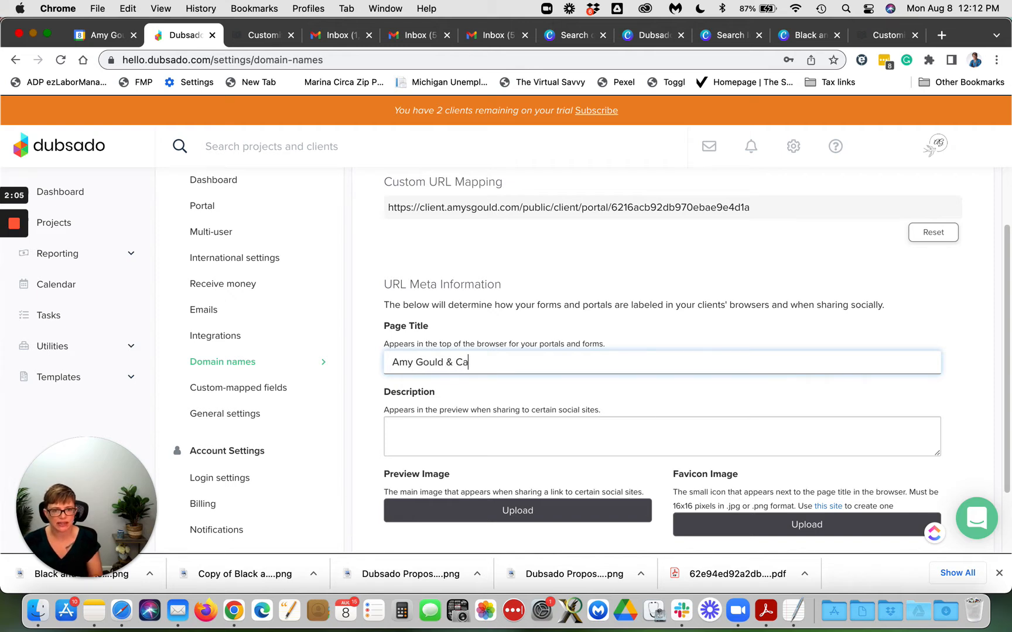
pyautogui.press('BackSpace')
pyautogui.write('ompany')
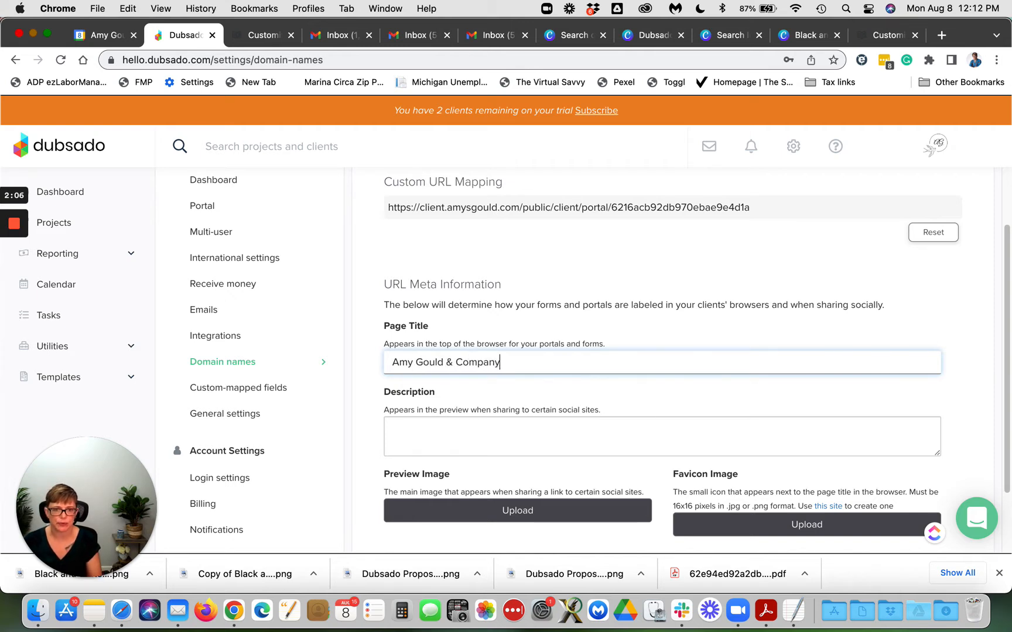
pyautogui.write(' - Doba')
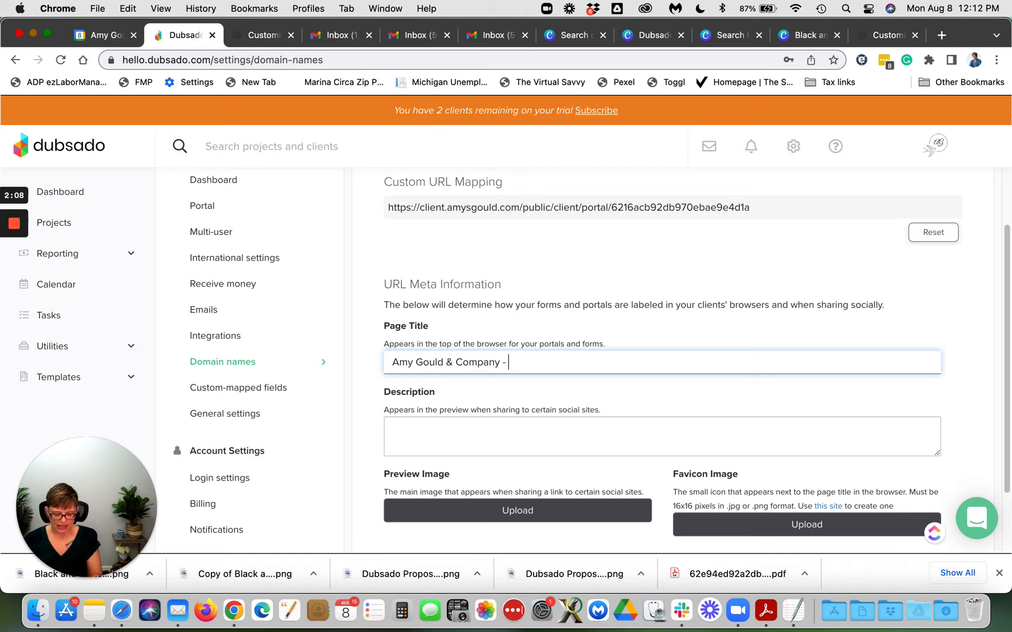
pyautogui.press('BackSpace')
pyautogui.press('BackSpace')
pyautogui.write('ubsado')
pyautogui.write(' Saystem')
pyautogui.press('BackSpace')
pyautogui.press('BackSpace')
pyautogui.press('BackSpace')
pyautogui.press('BackSpace')
pyautogui.press('BackSpace')
pyautogui.press('BackSpace')
pyautogui.write('y')
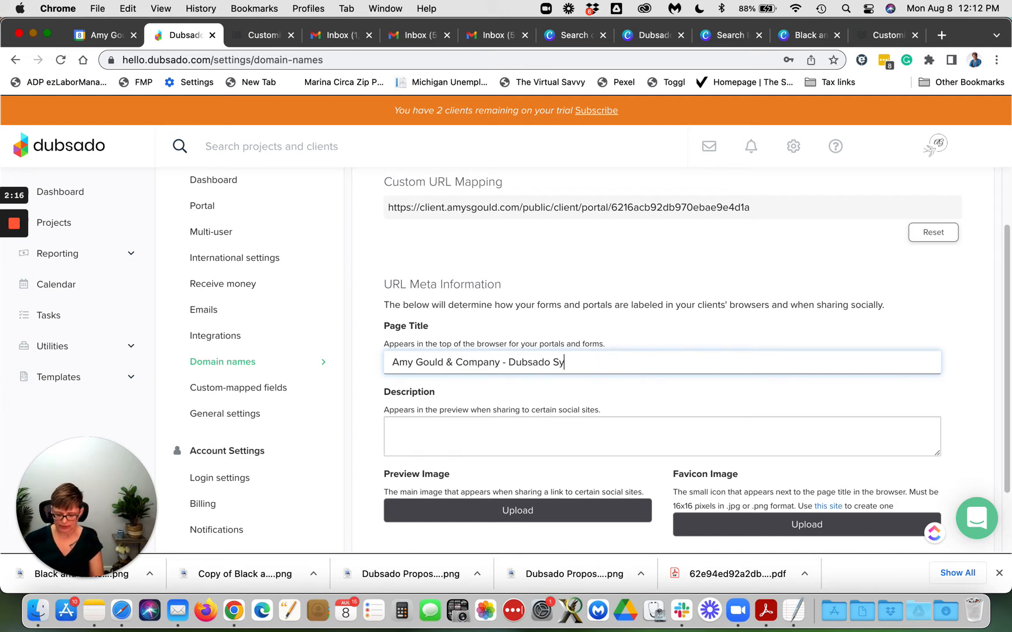
pyautogui.write('stems Strategist')
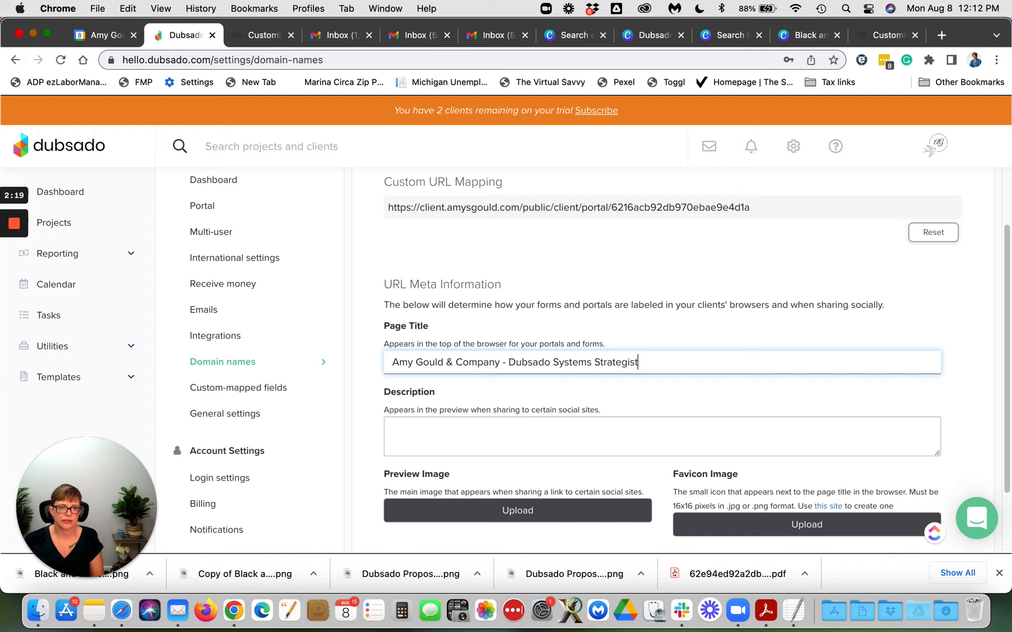
pyautogui.press('Tab')
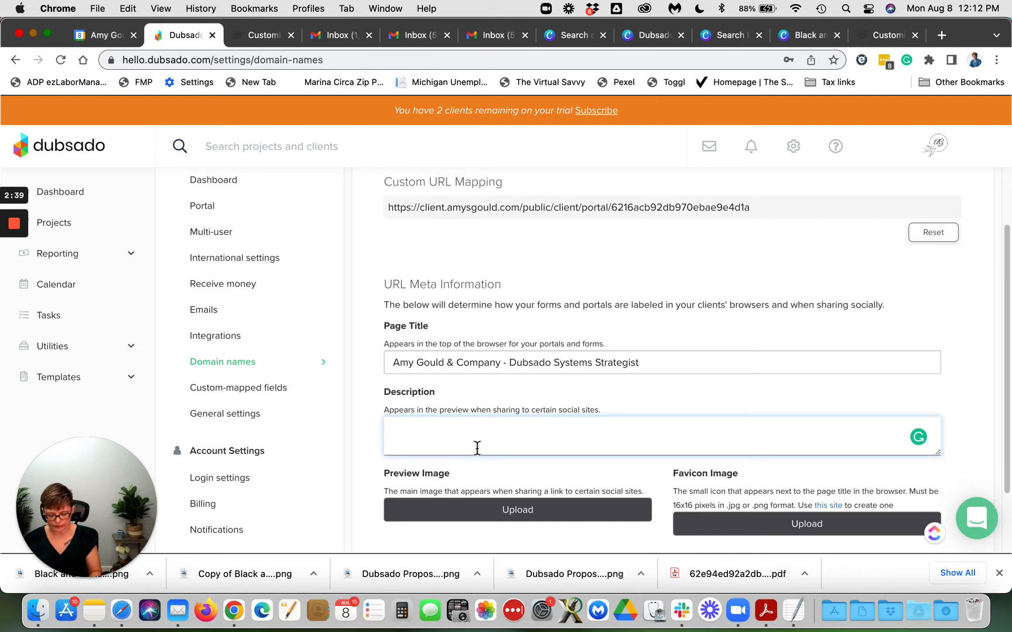
# Step: Enter the description 'Let me help you work less, make more and WOW clients with Dubsado Systems and Automation.'
pyautogui.write('Let me h')
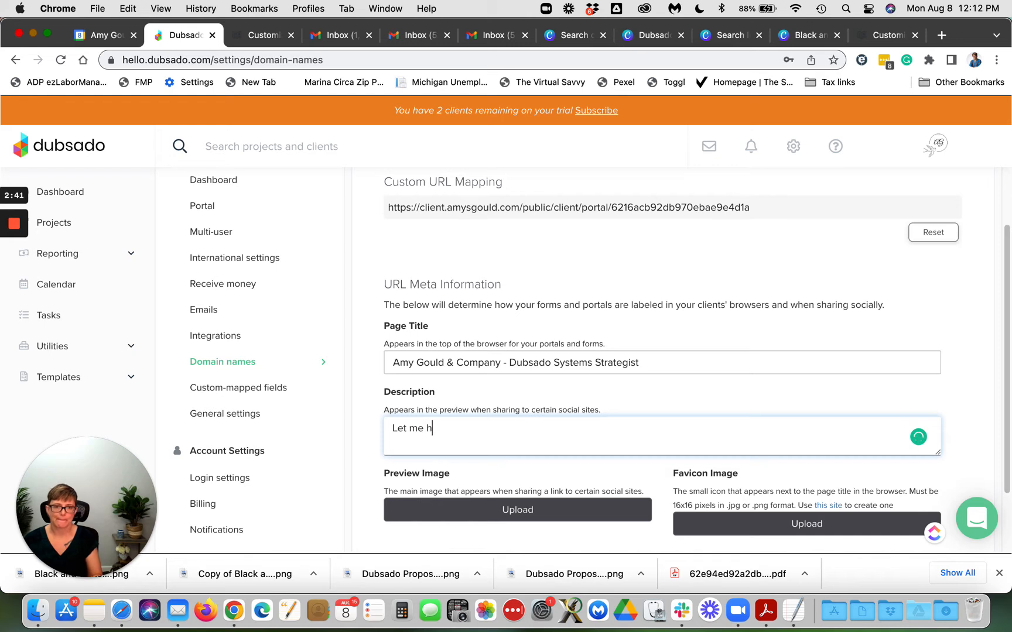
pyautogui.write('elp you work le')
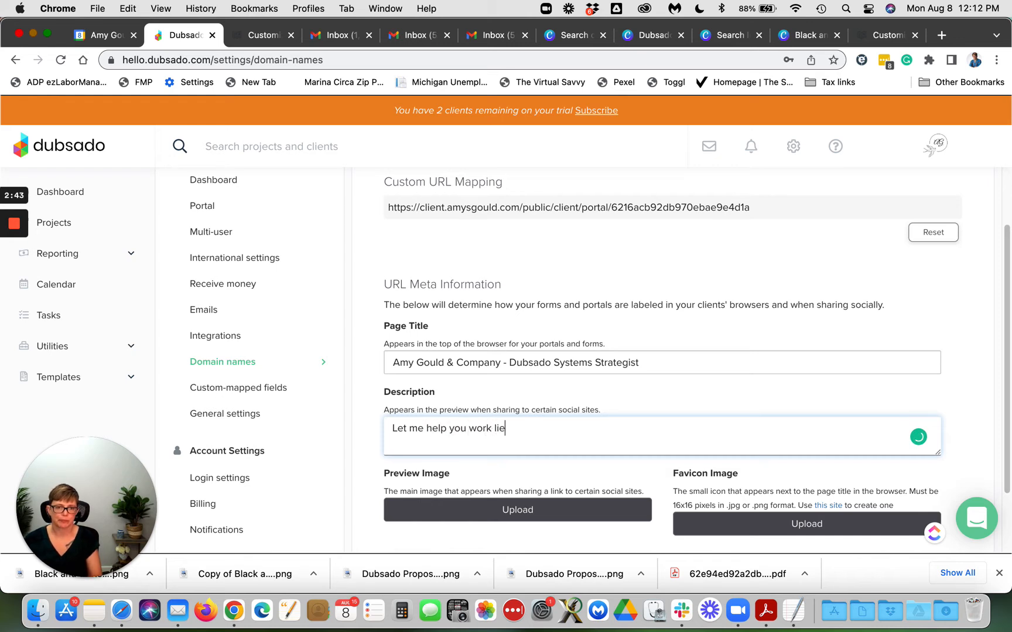
pyautogui.write('ss, amke m')
pyautogui.press('BackSpace')
pyautogui.press('BackSpace')
pyautogui.press('BackSpace')
pyautogui.press('BackSpace')
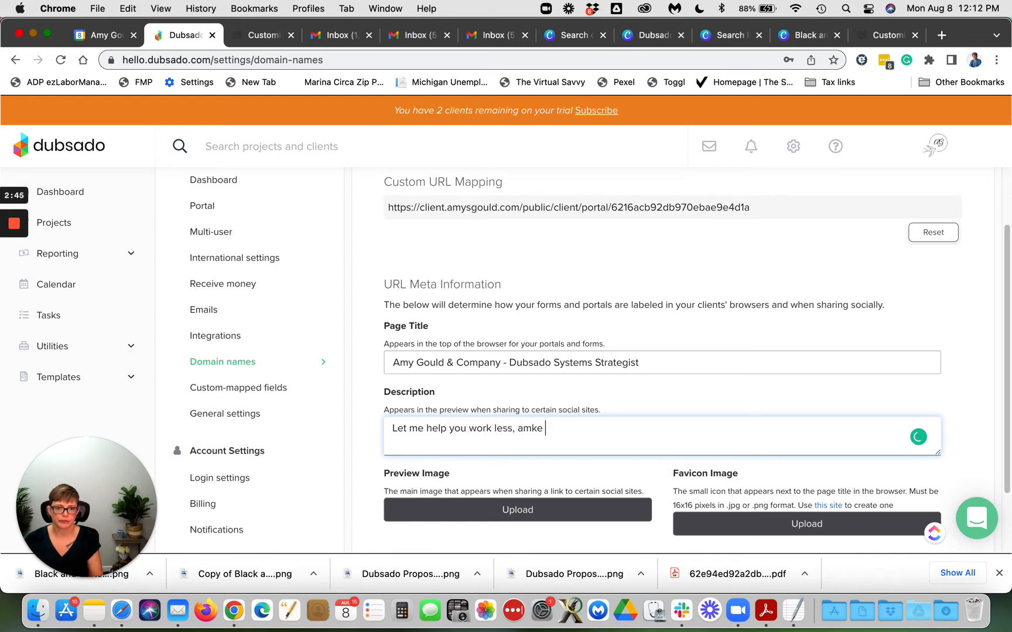
pyautogui.press('BackSpace')
pyautogui.press('BackSpace')
pyautogui.write('make more andw')
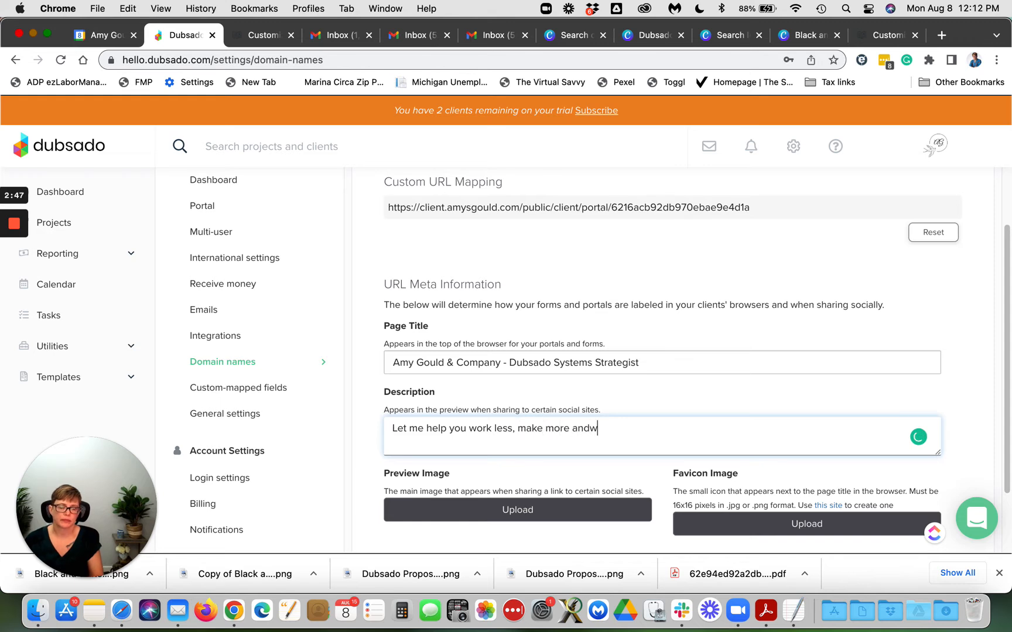
pyautogui.press('BackSpace')
pyautogui.write('WOW cl')
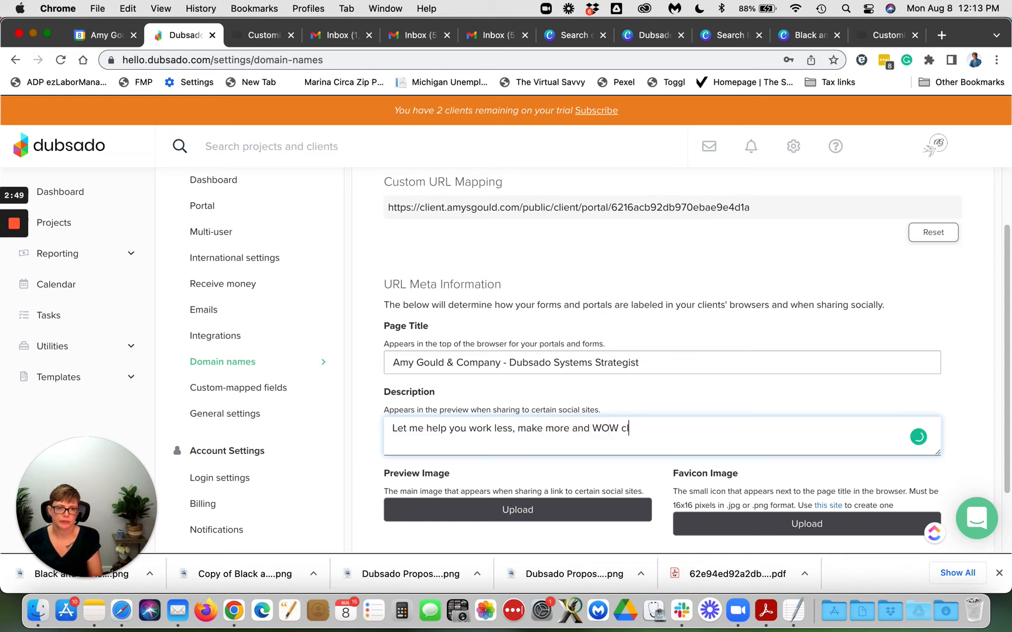
pyautogui.write('ients with Dubsa')
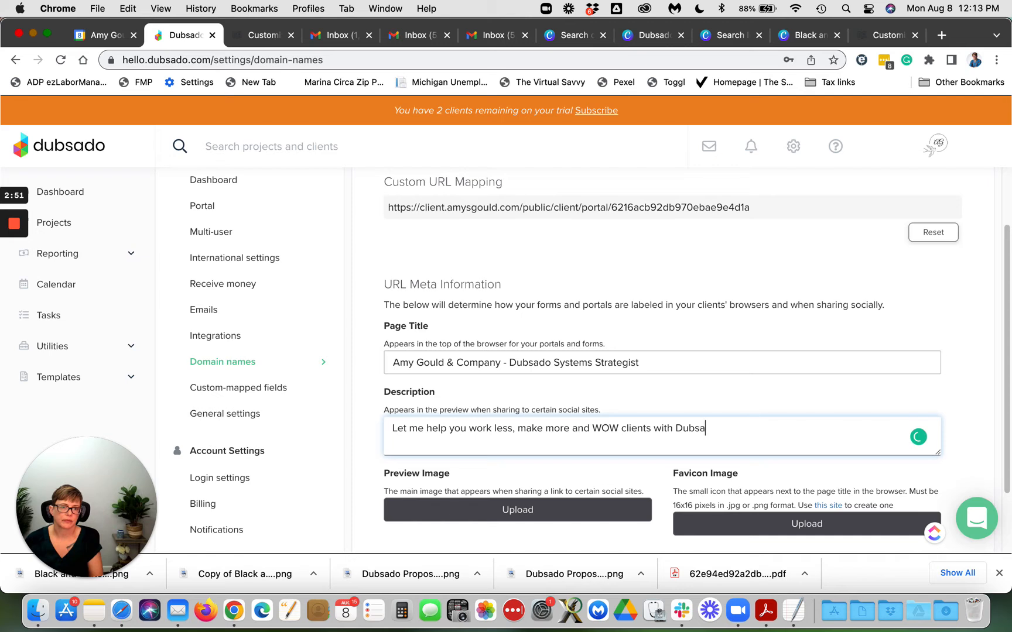
pyautogui.write('do Systems ')
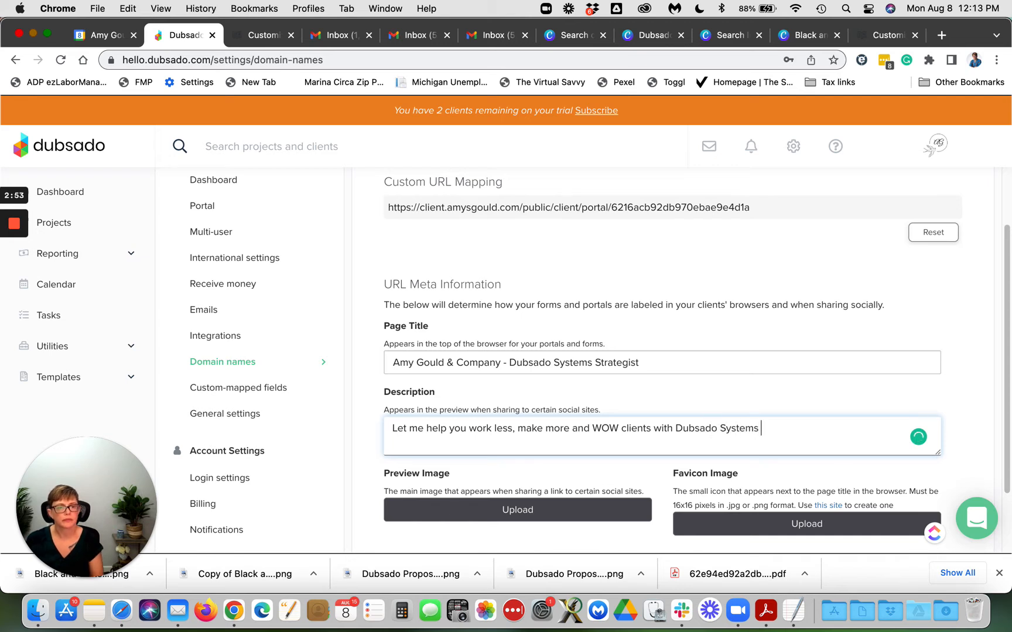
pyautogui.write('and Automation.')
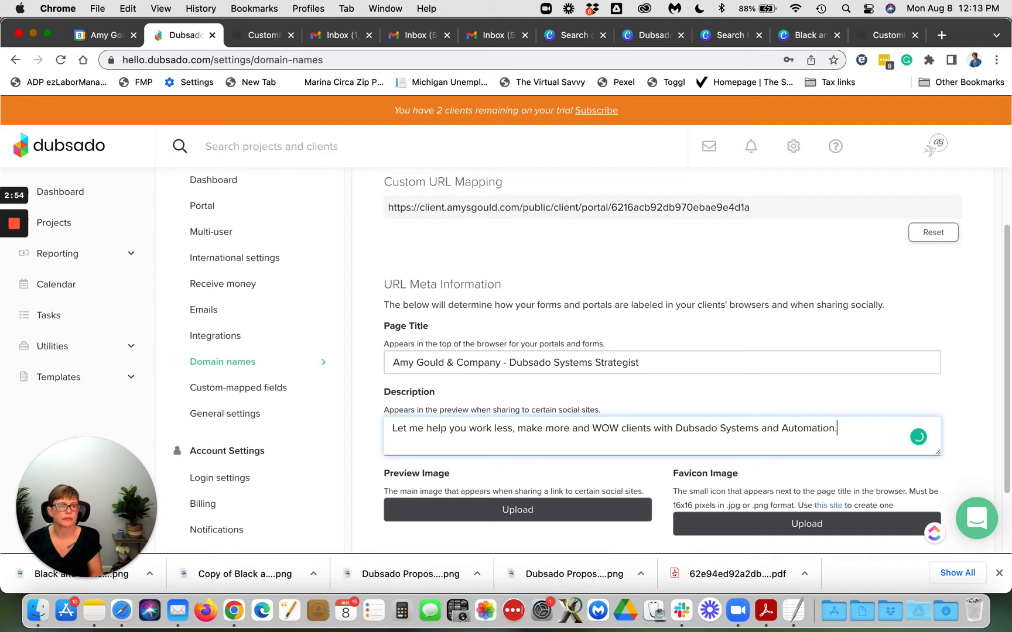
pyautogui.scroll(-3, 714, 386)
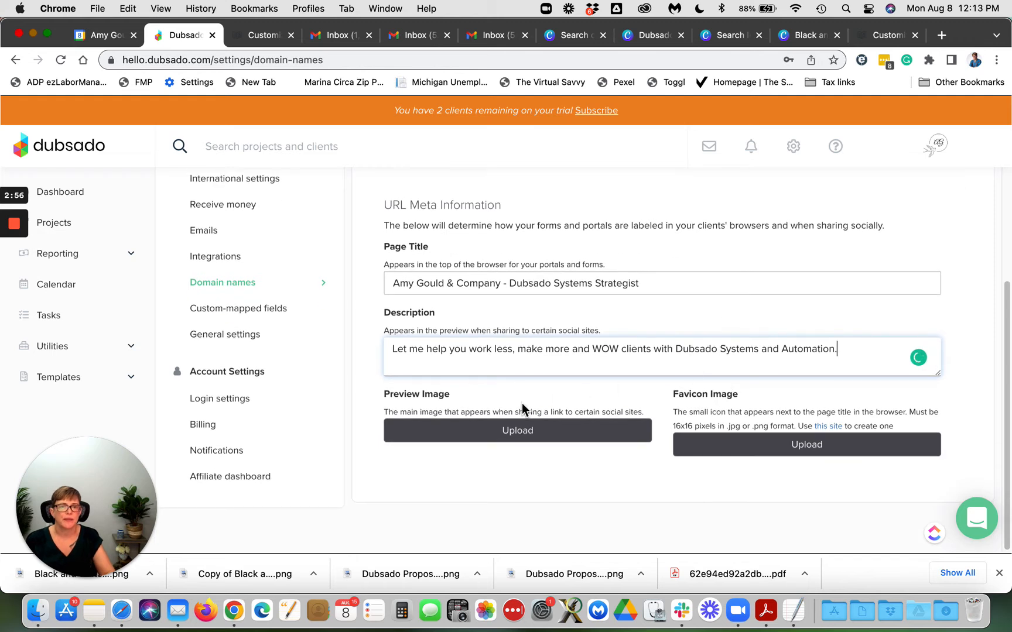
pyautogui.click(466, 431)
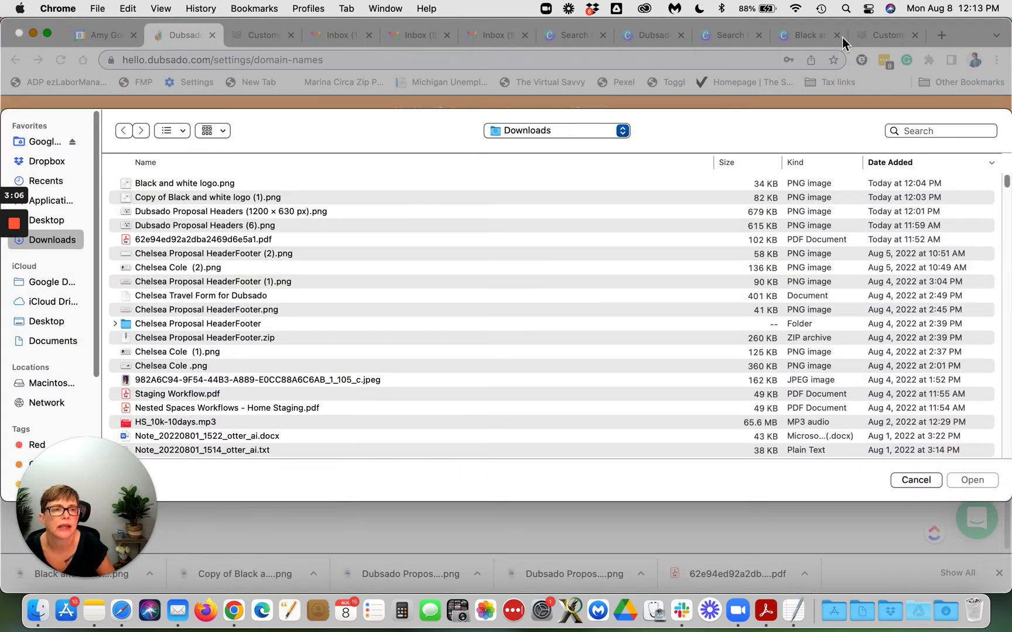
pyautogui.click(920, 480)
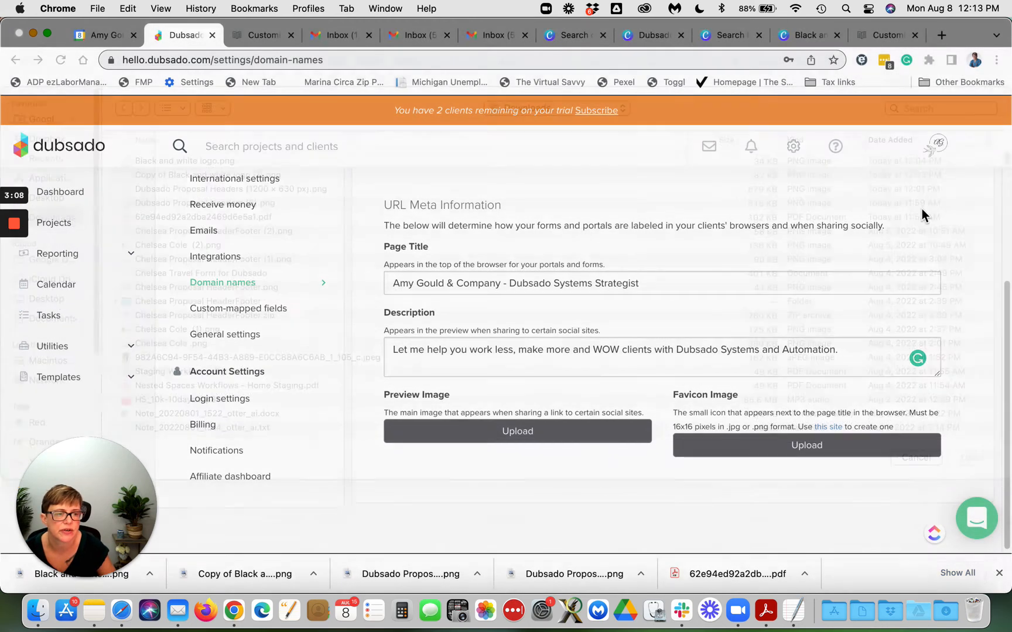
# Step: Read the help article's image specs: 1200 x 630 JPG preview images and 16 x 16 favicons
pyautogui.click(887, 36)
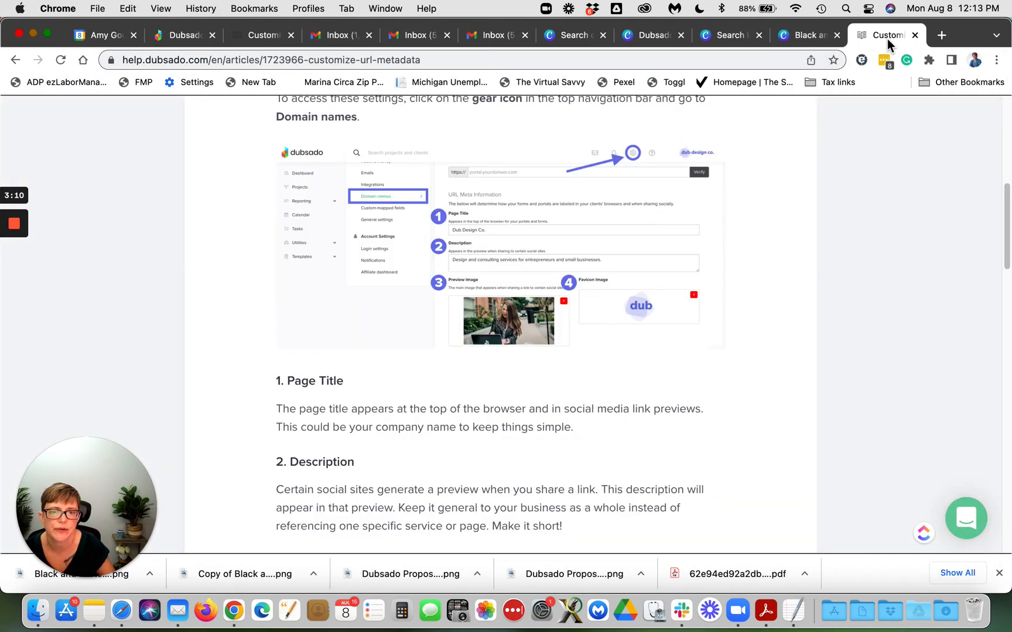
pyautogui.scroll(4, 740, 346)
pyautogui.scroll(-7, 740, 344)
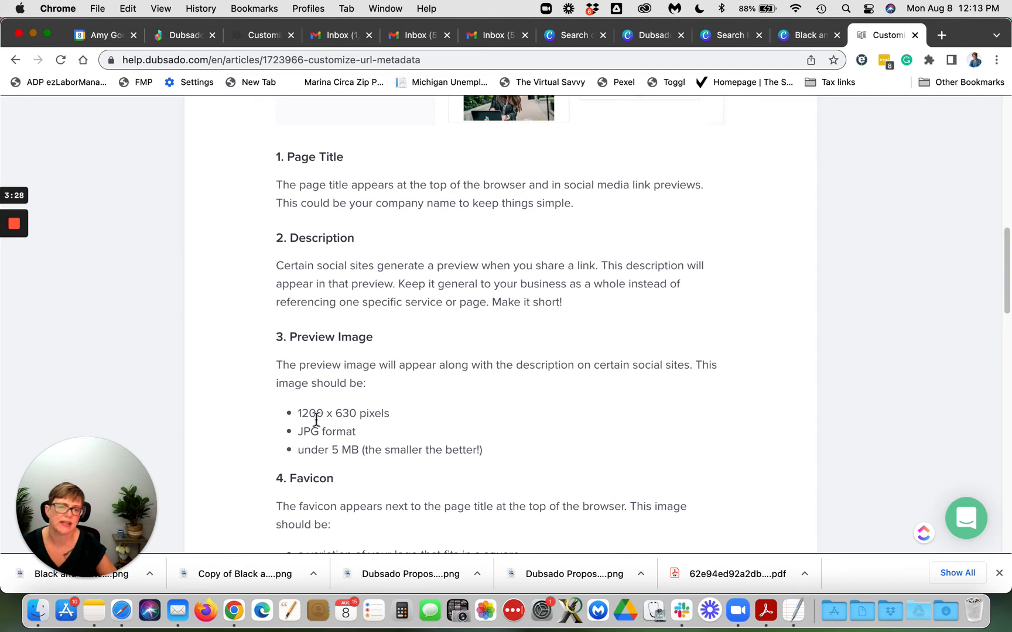
pyautogui.scroll(-1, 392, 469)
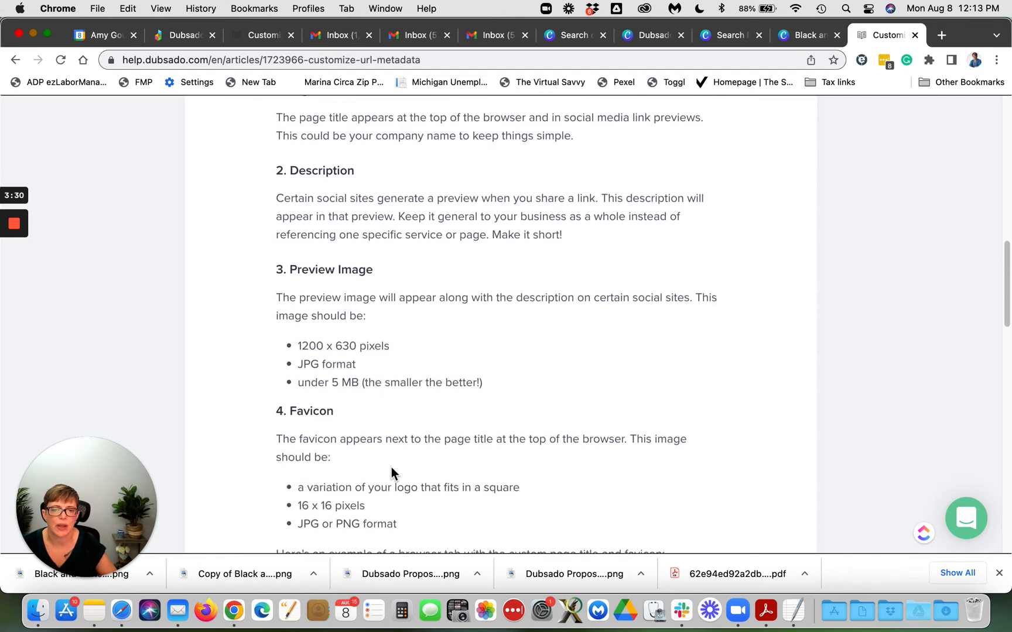
pyautogui.scroll(-1, 392, 469)
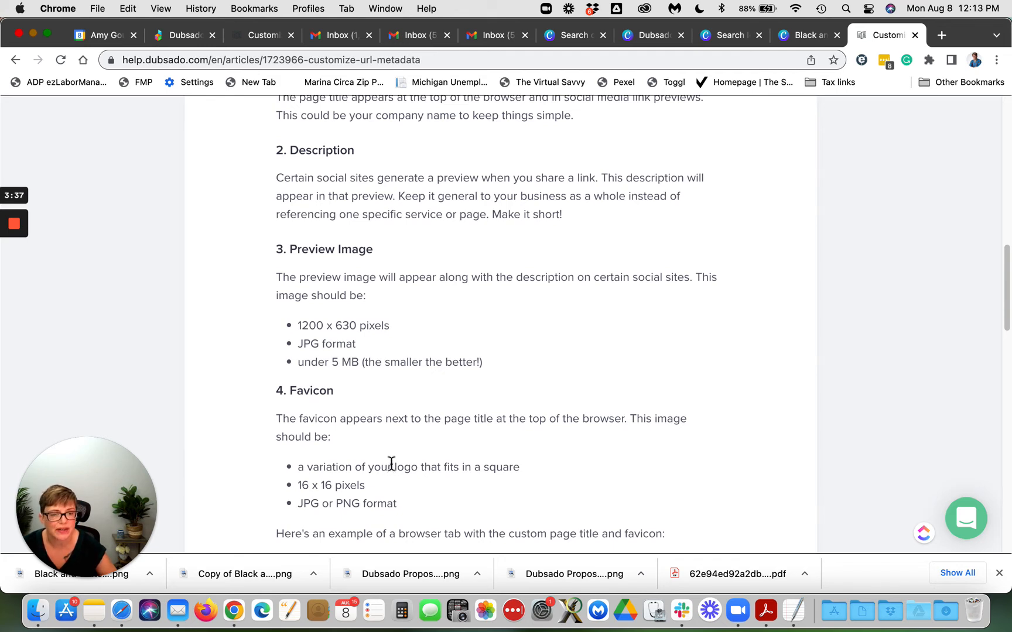
pyautogui.scroll(-1, 388, 463)
pyautogui.scroll(-3, 389, 464)
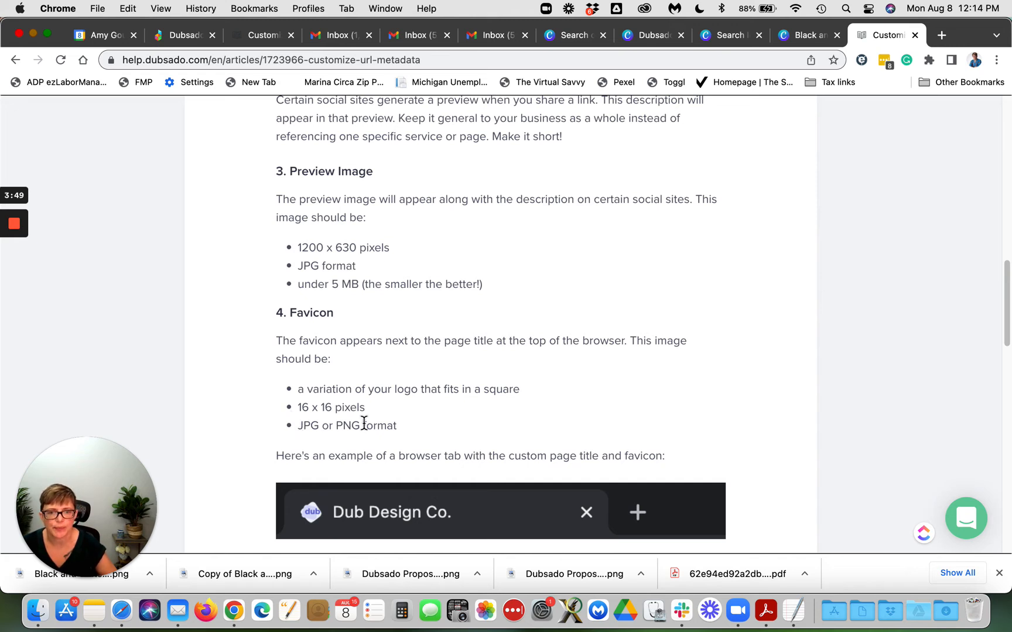
pyautogui.scroll(-1, 361, 422)
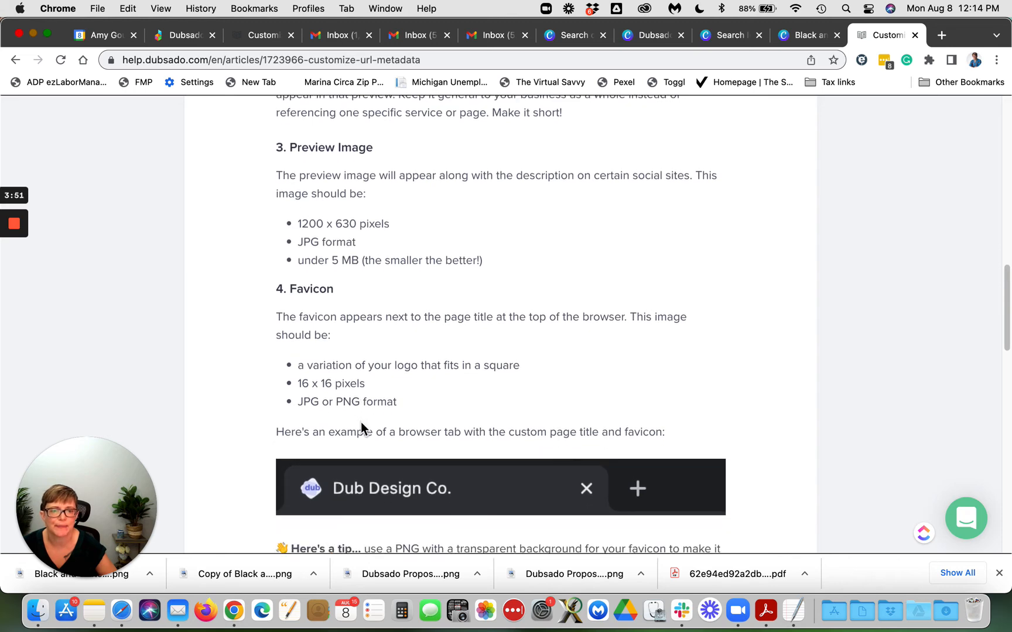
pyautogui.scroll(-5, 361, 422)
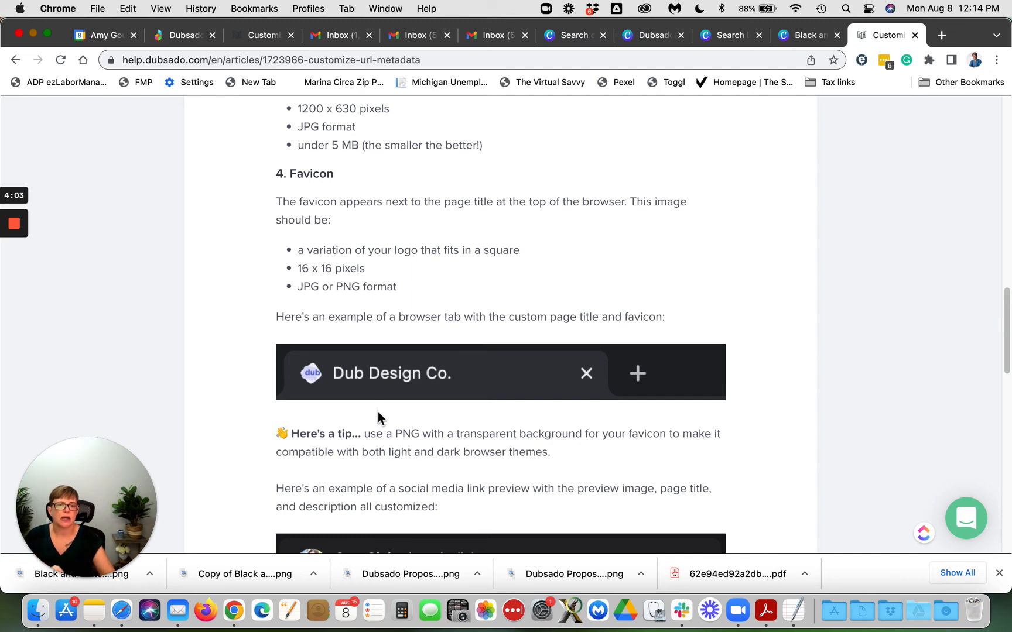
# Step: Look over the example social media link preview, then return to the Dubsado Domain names settings
pyautogui.scroll(-4, 500, 494)
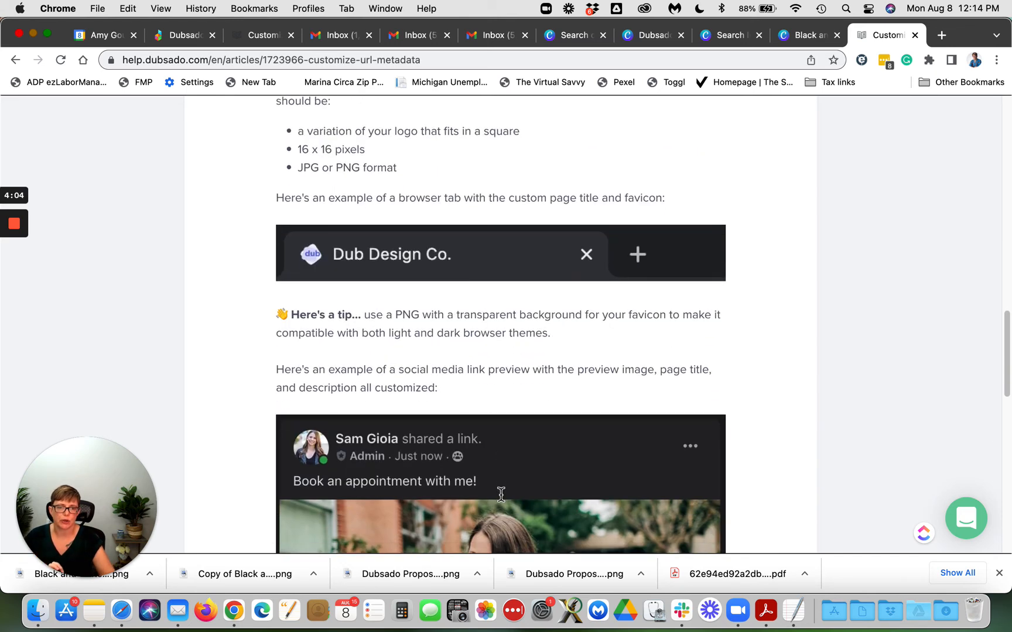
pyautogui.scroll(-2, 501, 494)
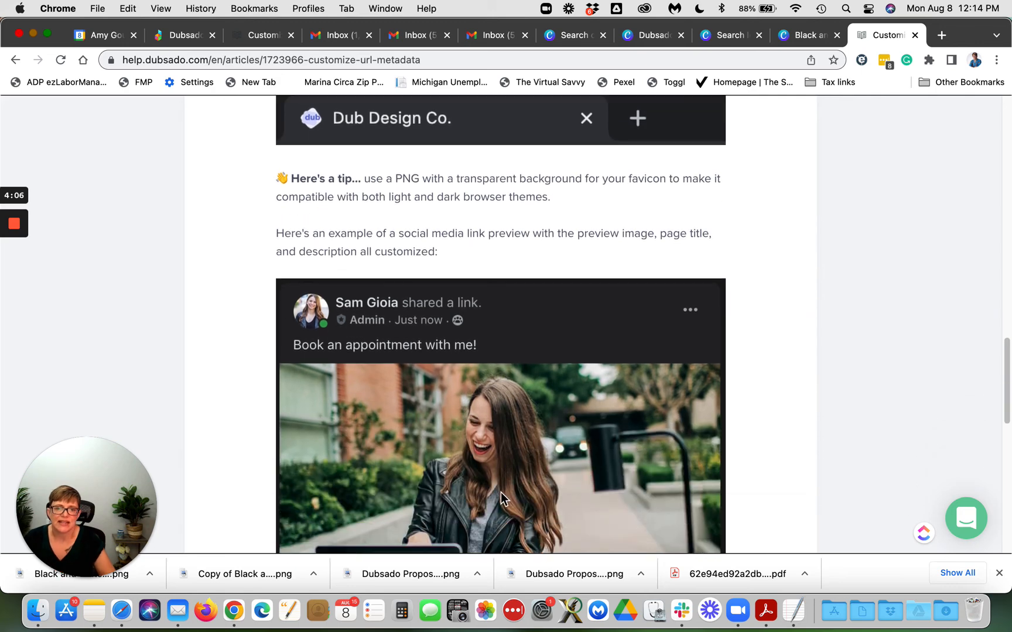
pyautogui.scroll(-5, 443, 427)
pyautogui.scroll(3, 441, 429)
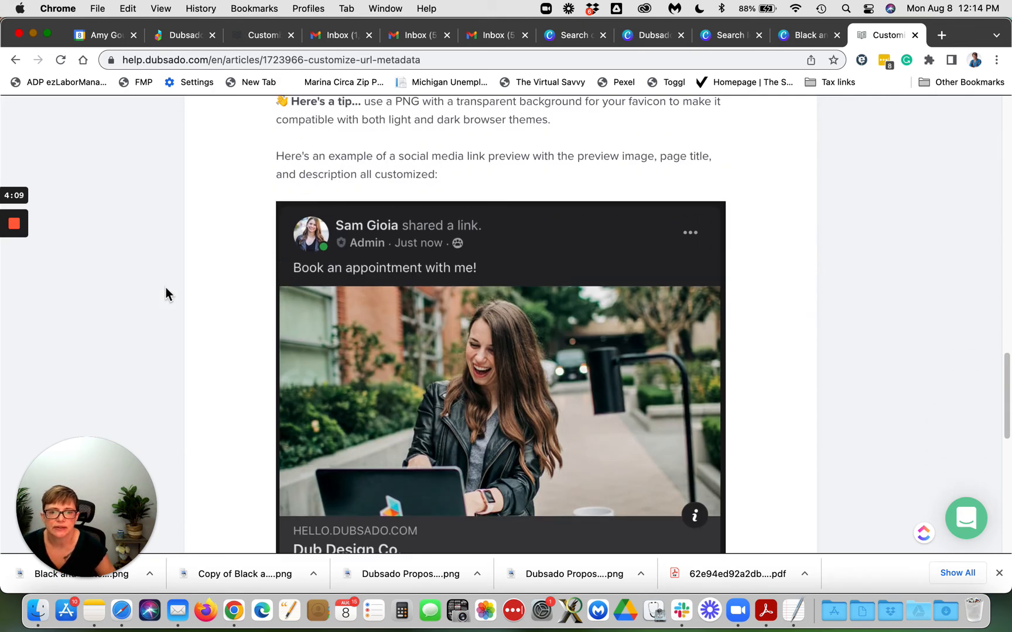
pyautogui.scroll(-4, 477, 406)
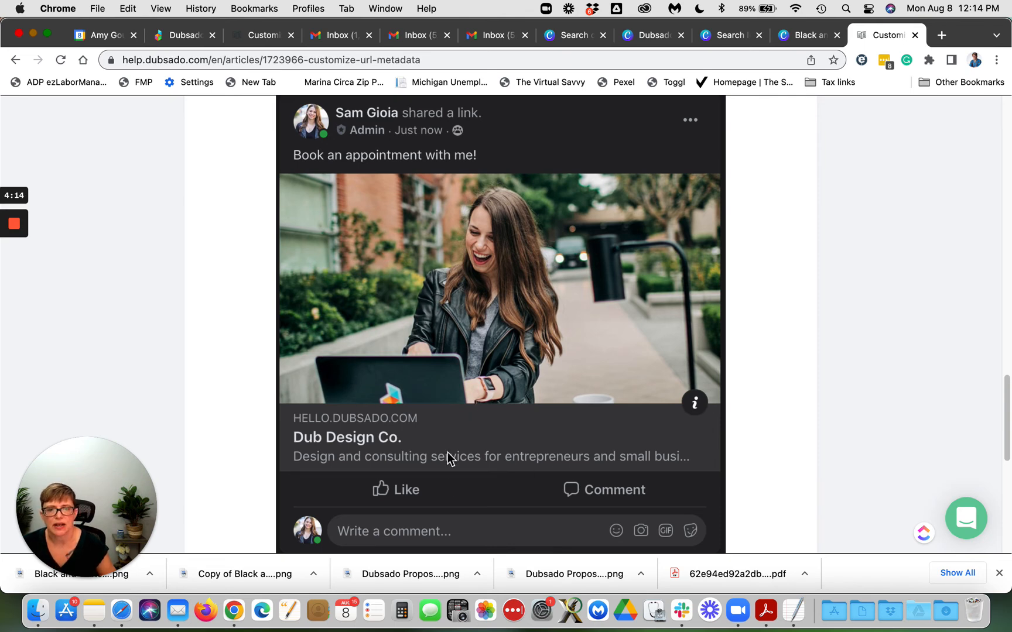
pyautogui.scroll(10, 448, 458)
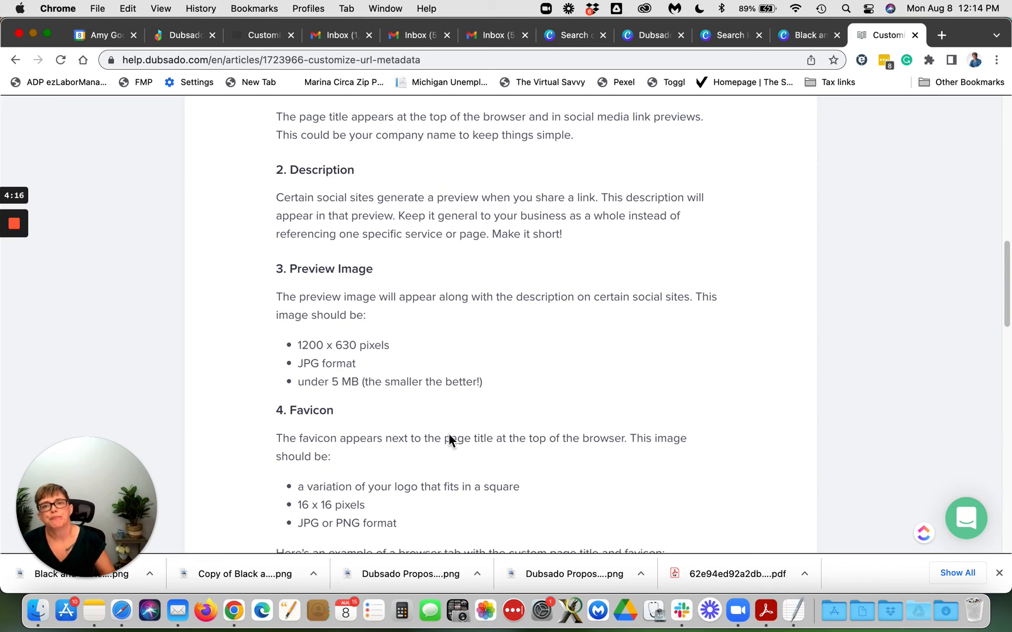
pyautogui.click(187, 38)
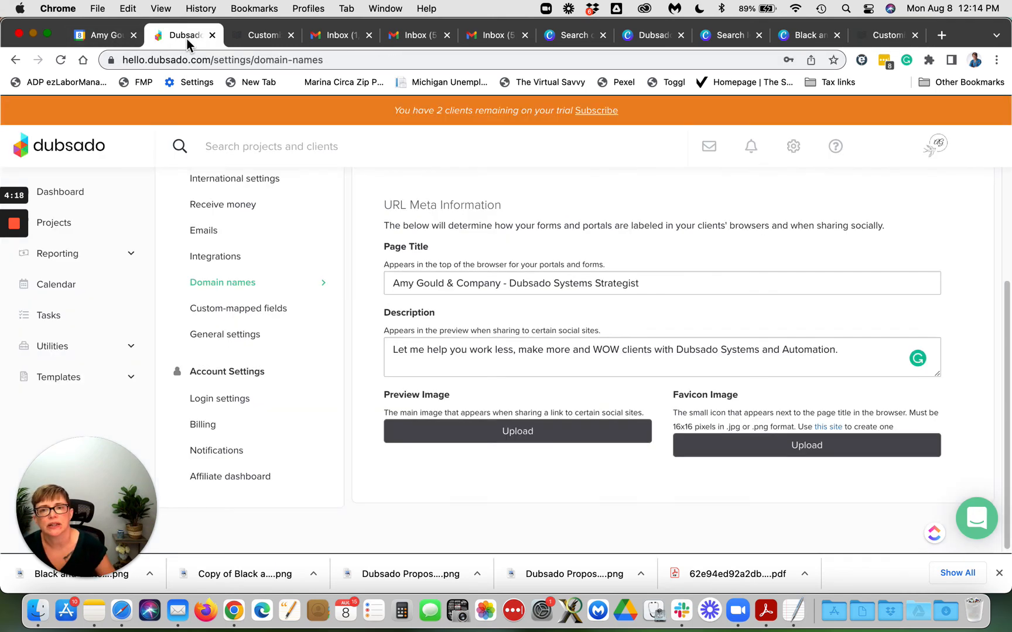
# Step: Upload 'Dubsado Proposal Headers (1200 × 630 px).png' from Downloads as the Preview Image
pyautogui.click(523, 433)
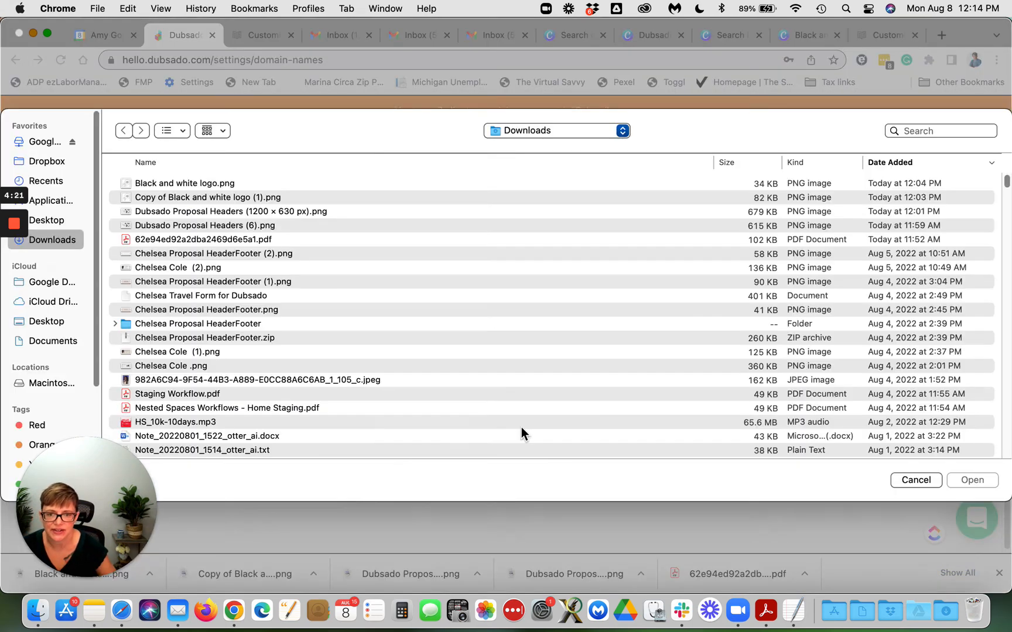
pyautogui.click(234, 199)
pyautogui.click(272, 212)
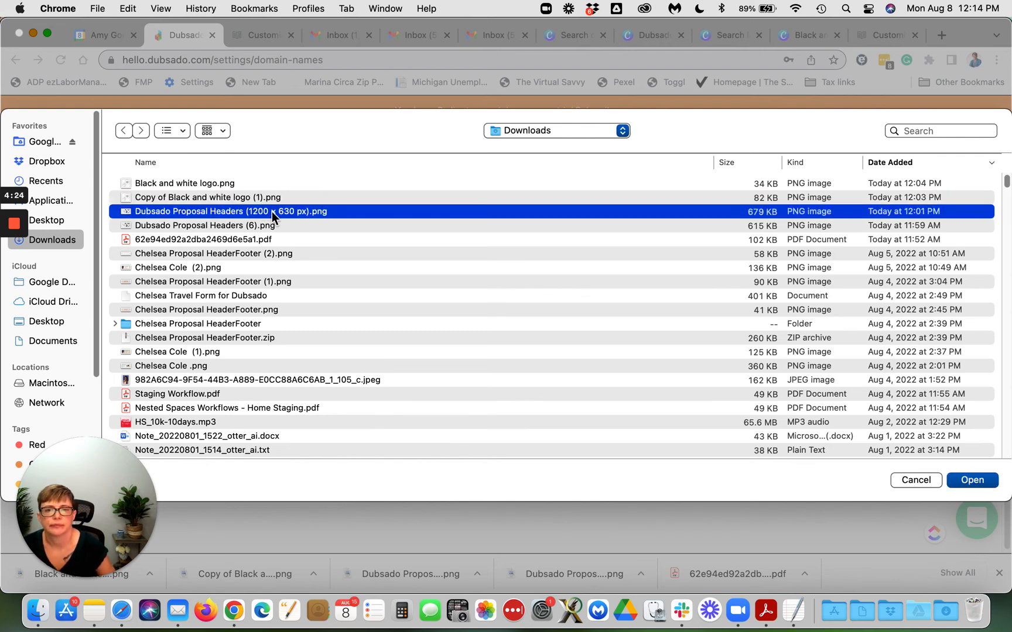
pyautogui.click(964, 480)
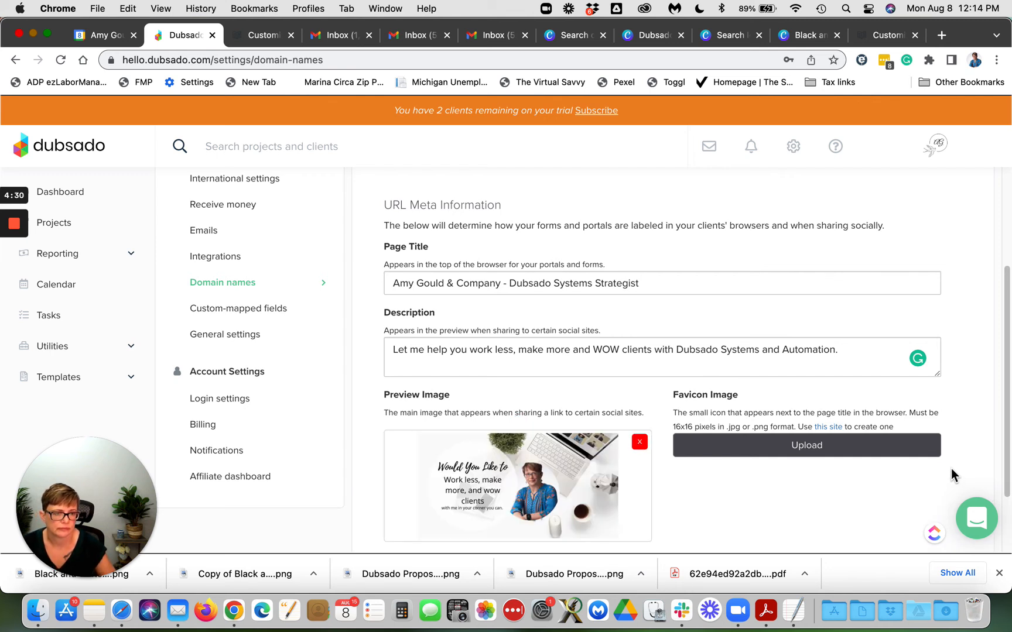
# Step: Upload 'Black and white logo.png' from Downloads as the Favicon Image
pyautogui.click(734, 448)
pyautogui.click(220, 183)
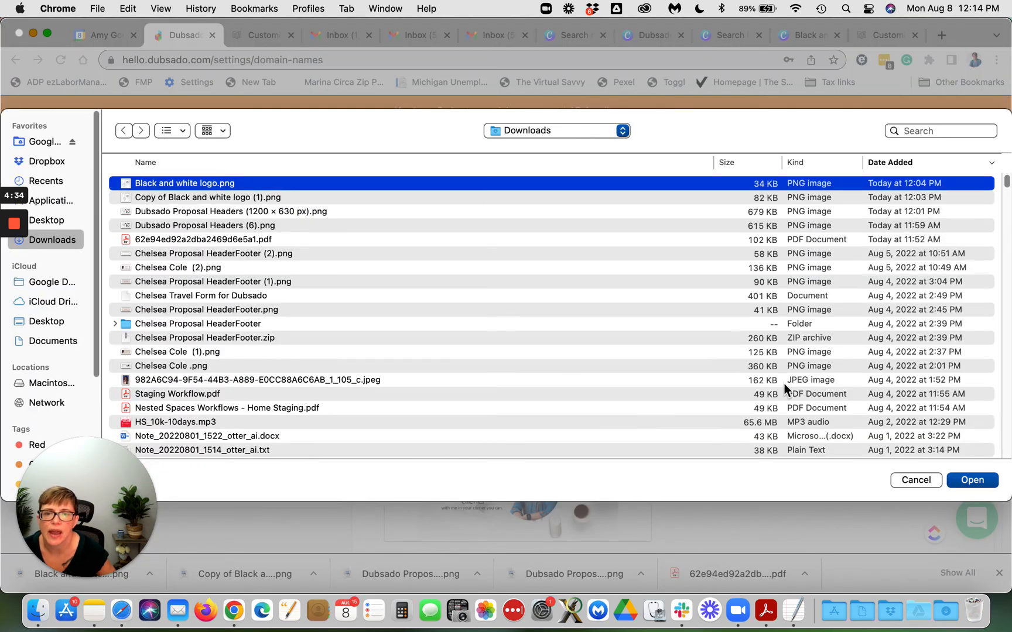
pyautogui.click(970, 483)
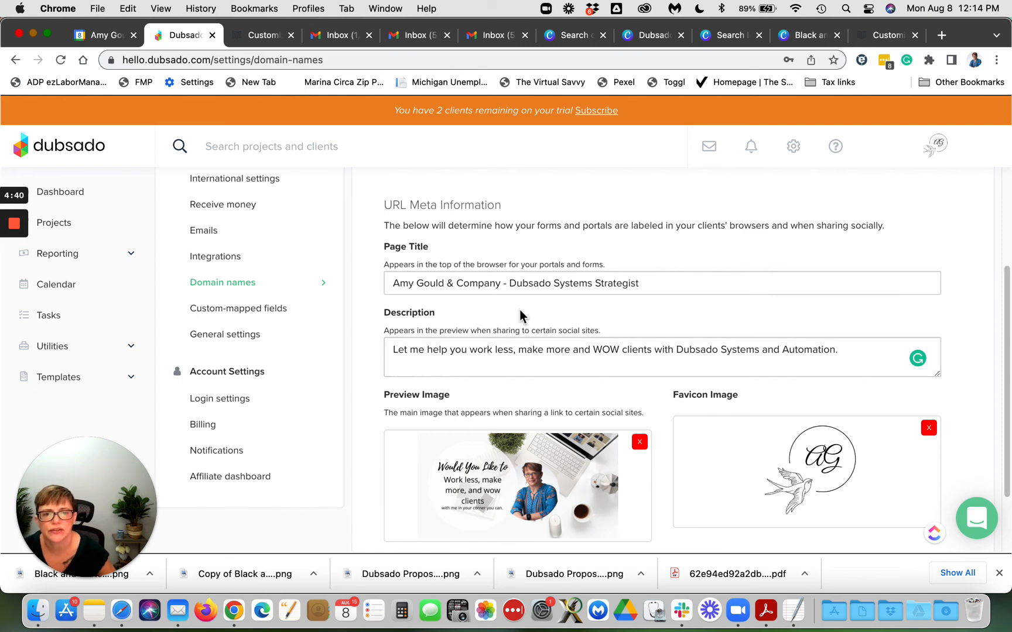
pyautogui.scroll(5, 684, 253)
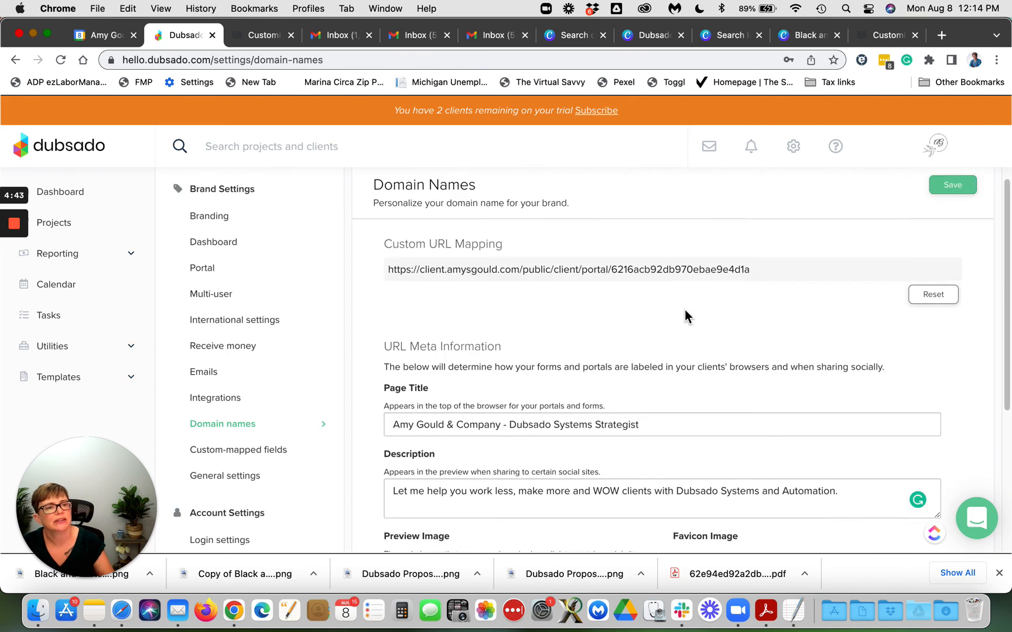